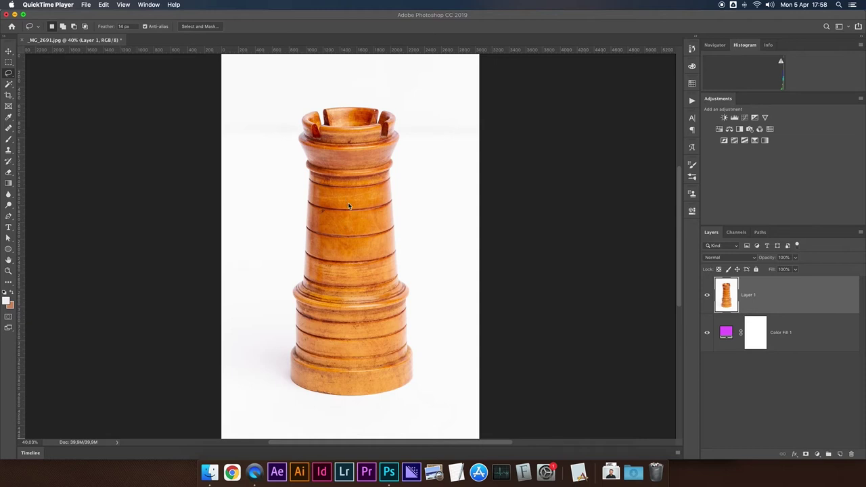
- Clear any selection and Magic Wand-select the white background around the rook
left_click(7, 84)
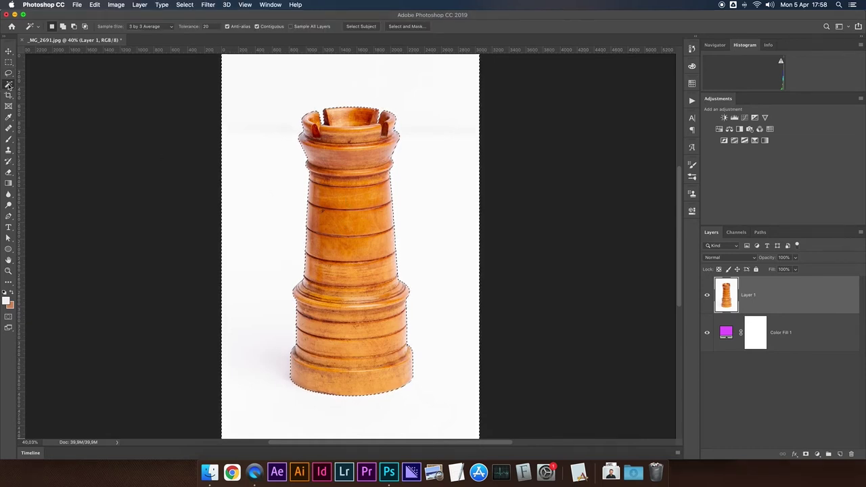
key("super+d")
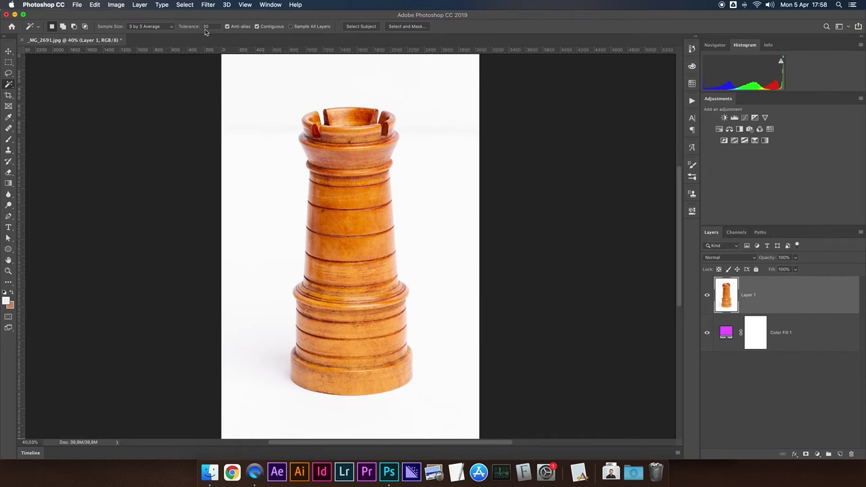
left_click(273, 87)
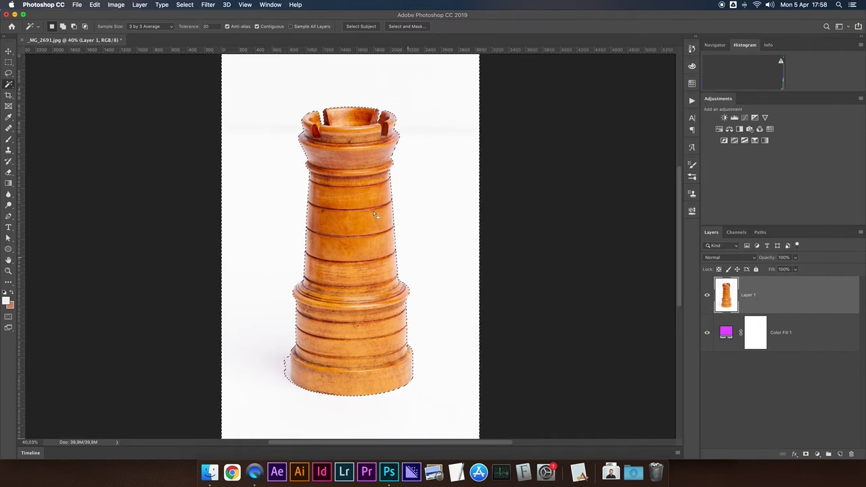
key("super+plus")
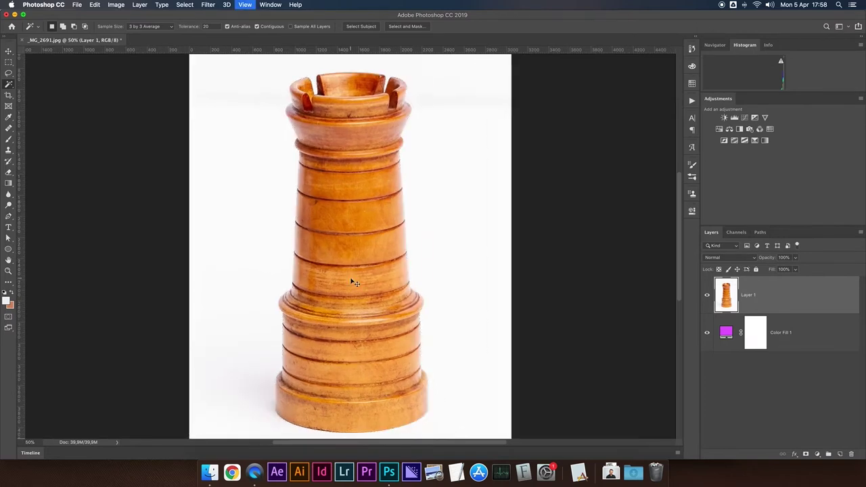
key("super+plus")
scroll(351, 278, "down", 2)
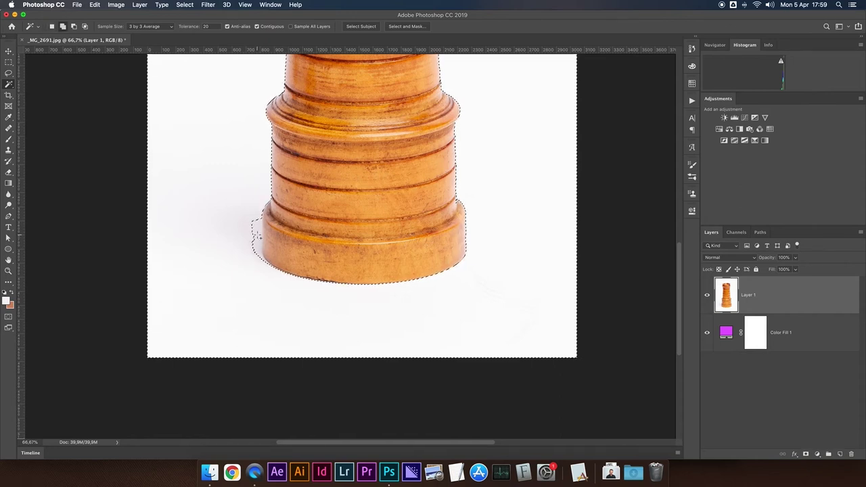
- Add the shadow at the rook's base to the background selection
left_click(255, 239, "alt")
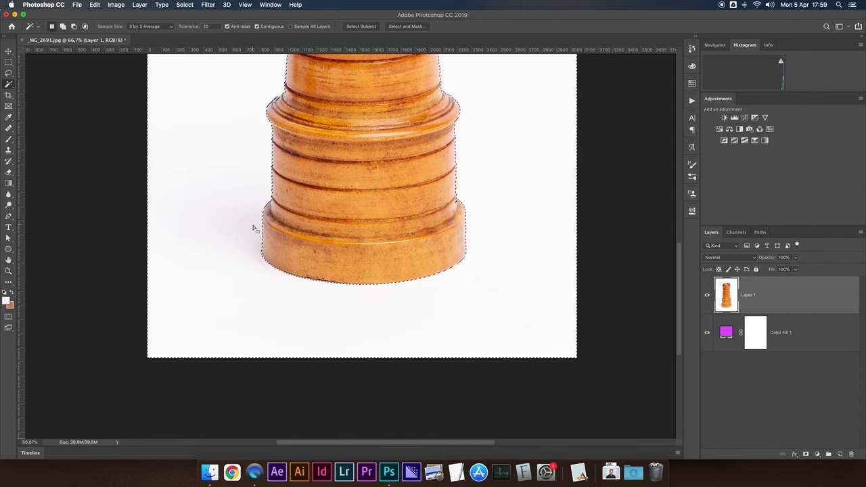
scroll(264, 241, "up", 5)
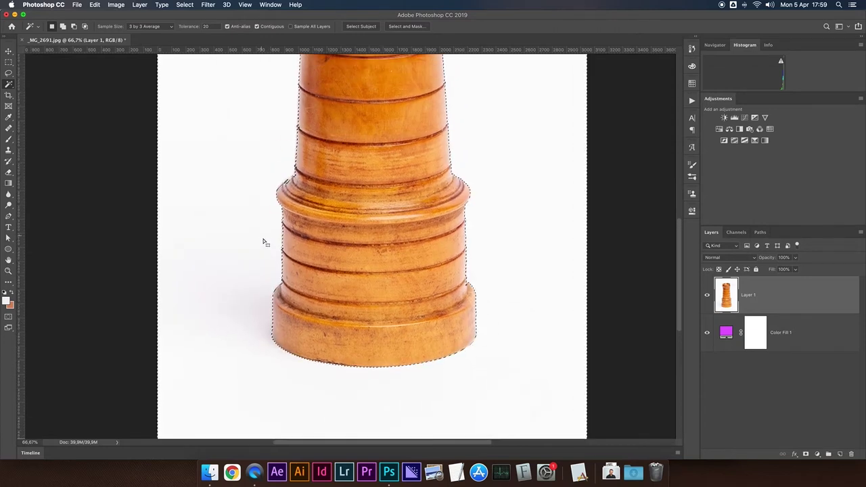
scroll(276, 230, "up", 2)
scroll(276, 229, "up", 2)
scroll(276, 230, "up", 2)
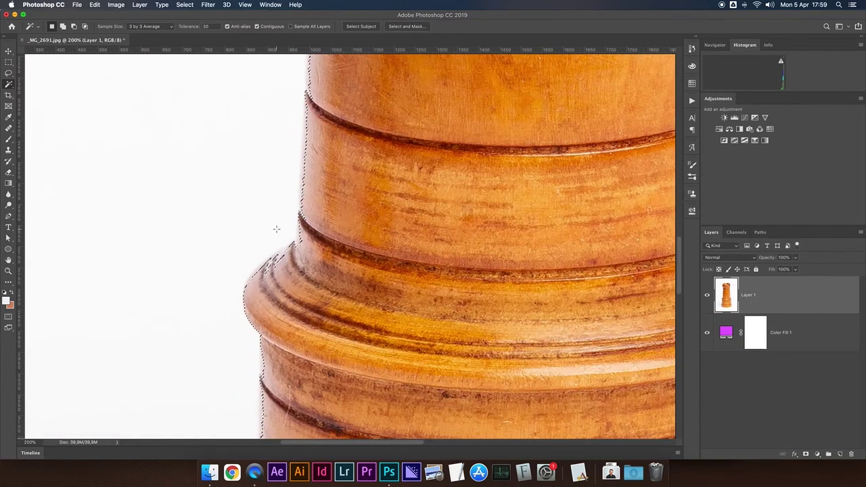
scroll(267, 289, "down", 2)
scroll(252, 225, "down", 2)
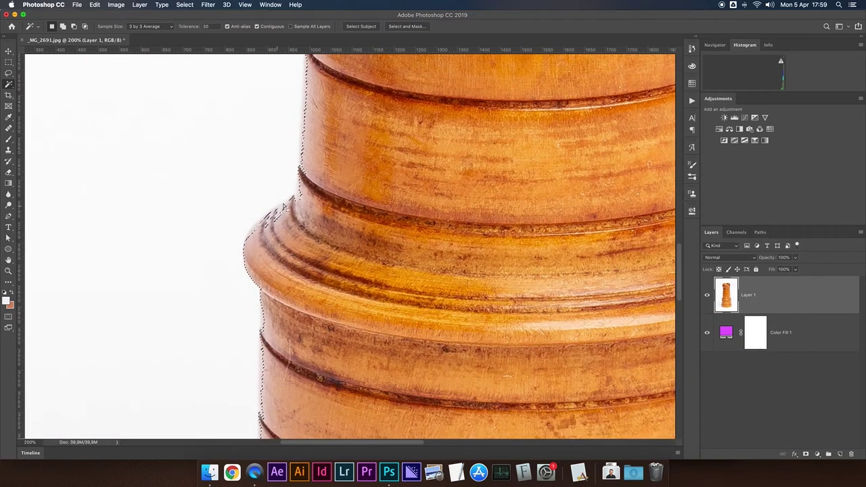
key("l")
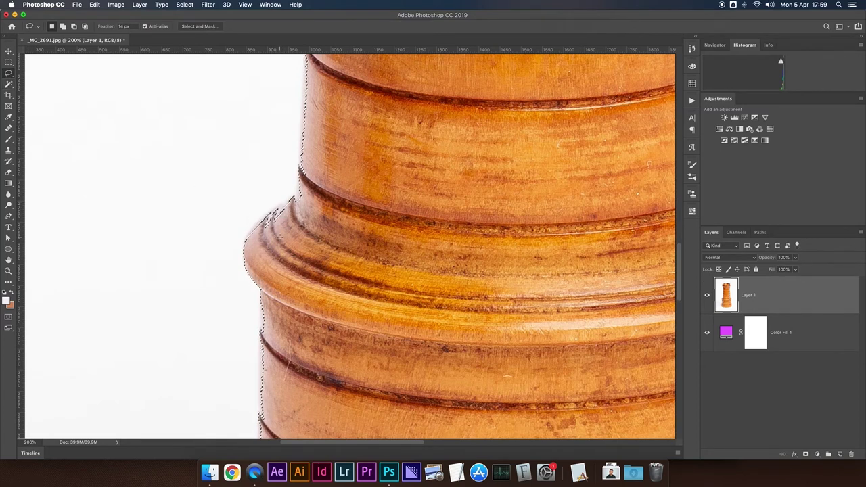
- Lasso-subtract stray selection along the rook's left and lower-left edges, then zoom out
key("alt")
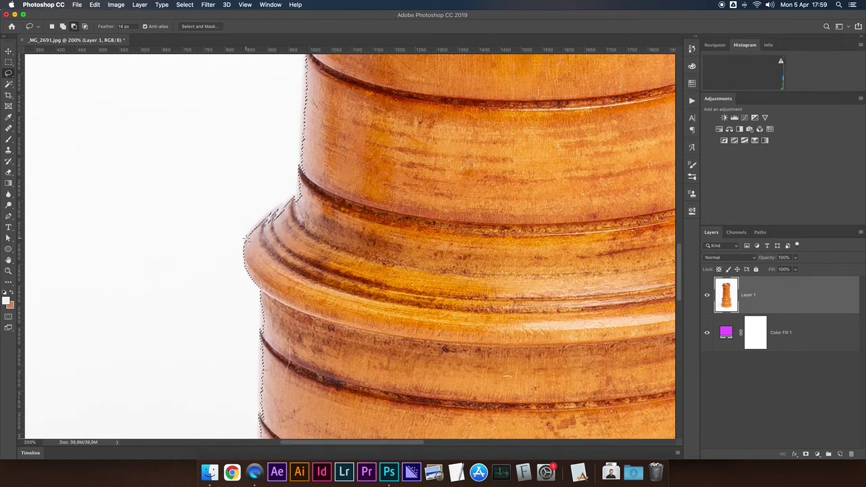
left_click_drag(246, 238, 301, 174)
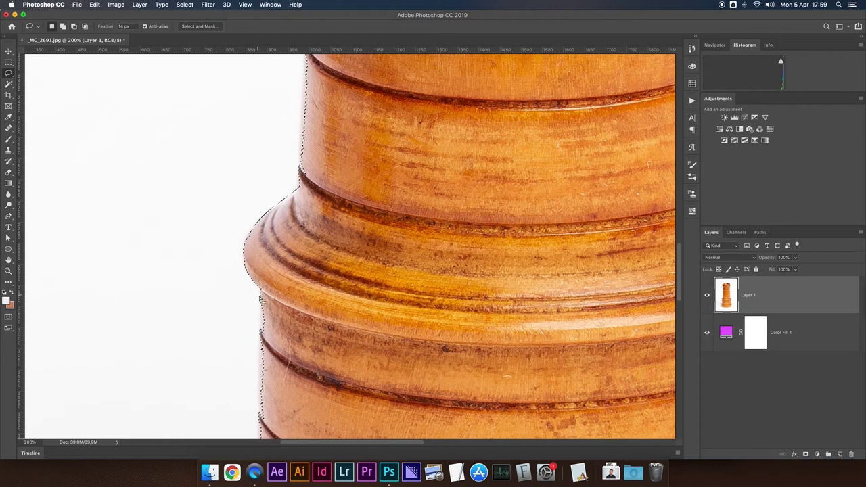
left_click_drag(259, 298, 267, 436)
key("super+minus")
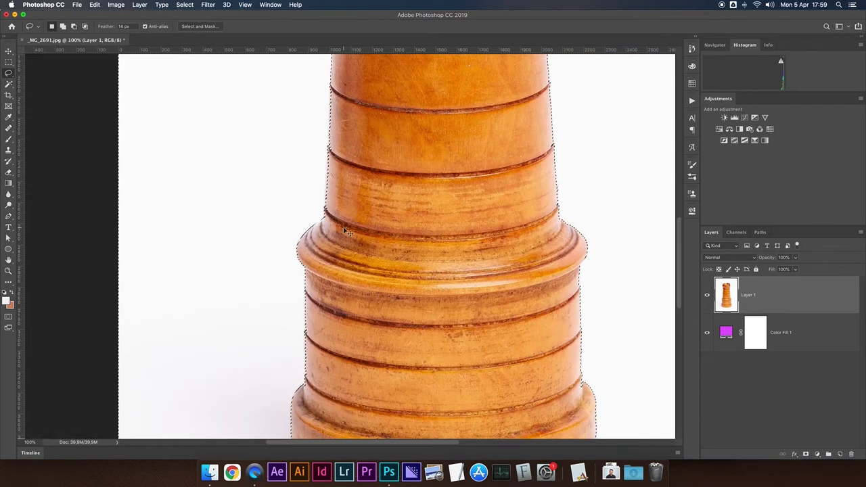
key("super+minus")
scroll(345, 232, "up", 3)
scroll(346, 232, "up", 3)
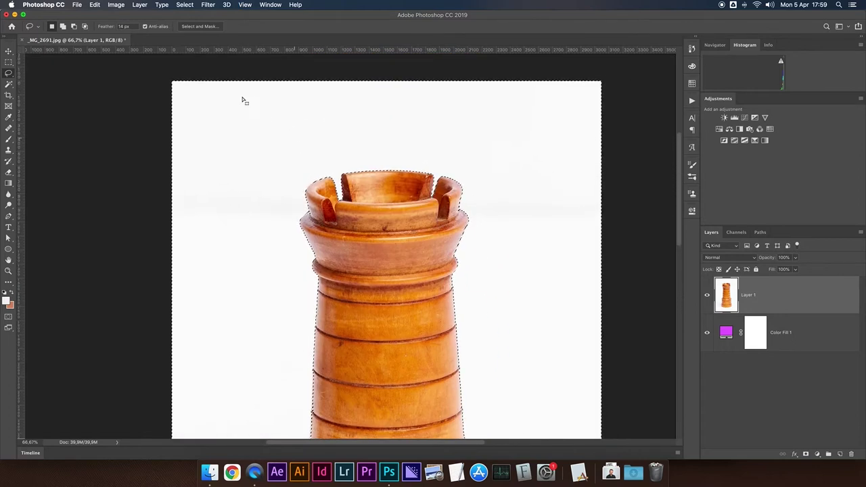
left_click(195, 27)
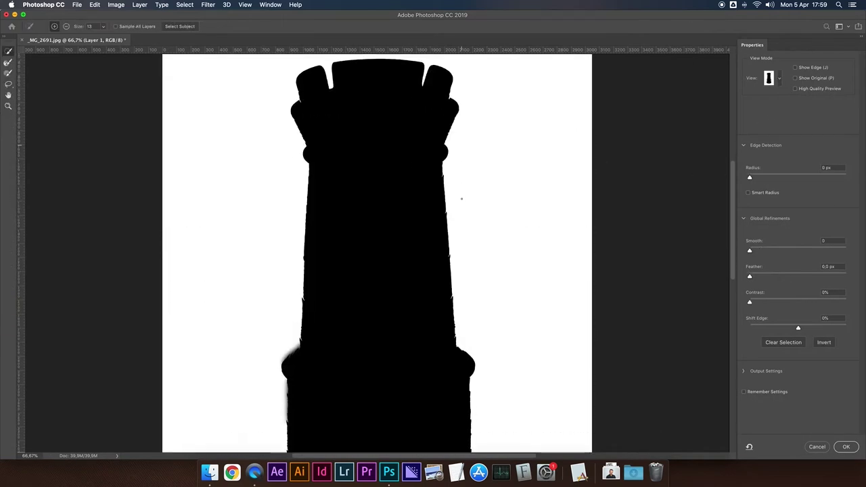
- In Select and Mask, apply Radius 3 px, Smooth 15, Feather 8.1 px, Contrast 62%
left_click(779, 80)
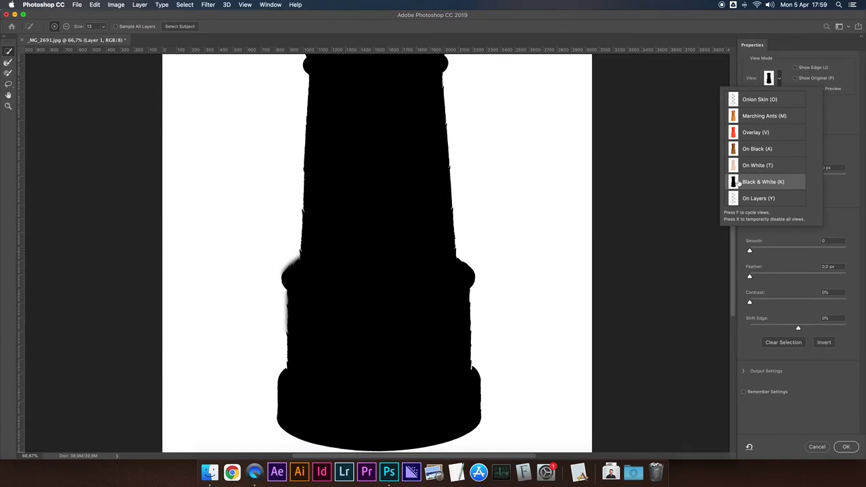
left_click(844, 124)
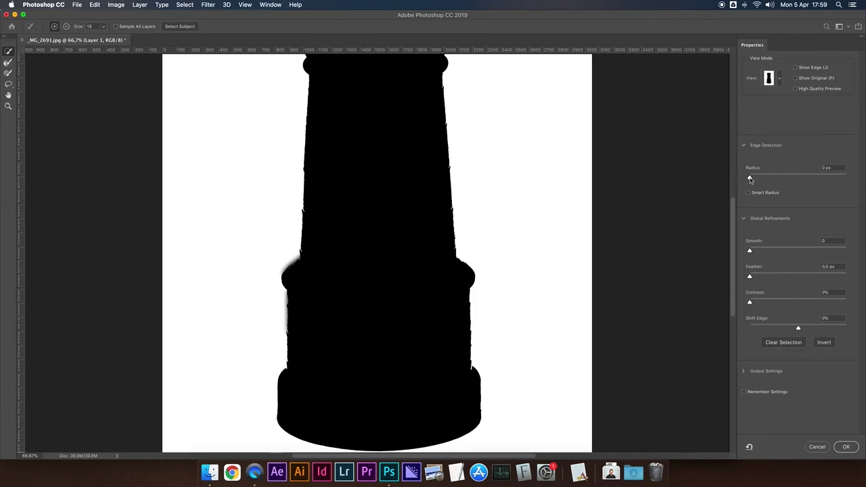
left_click_drag(750, 179, 766, 180)
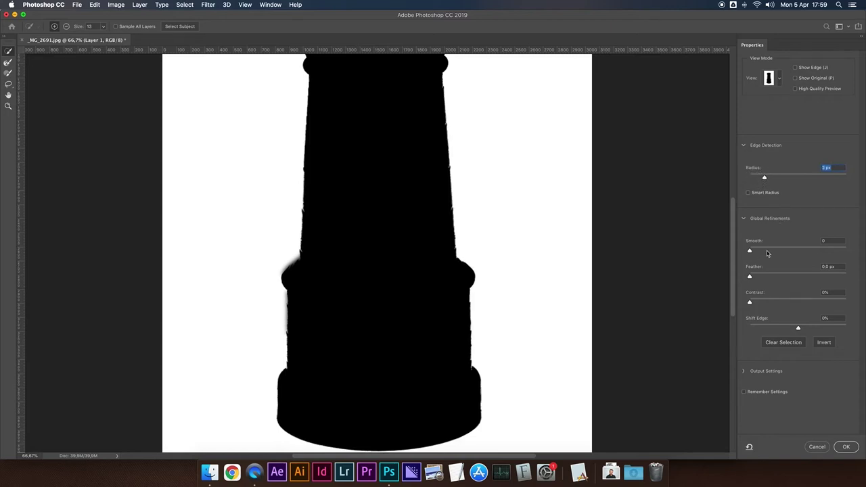
mouse_move(750, 251)
left_mouse_down()
mouse_move(765, 251)
mouse_move(783, 277)
left_mouse_up()
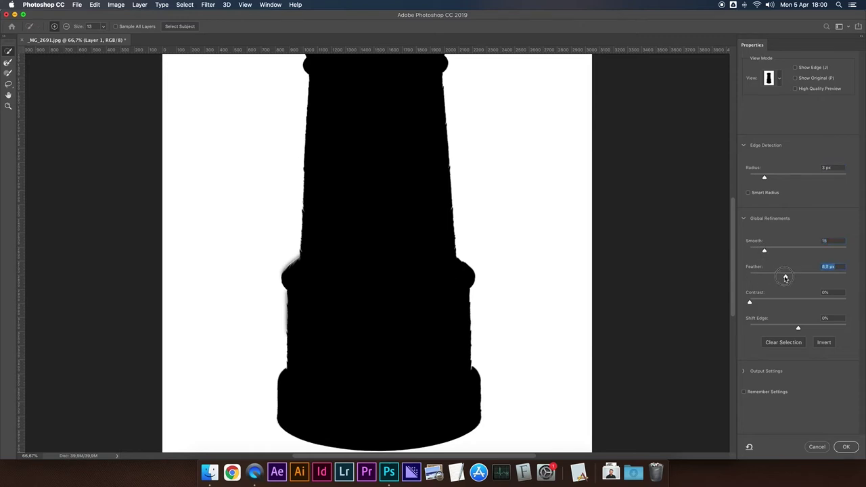
left_click_drag(750, 303, 752, 303)
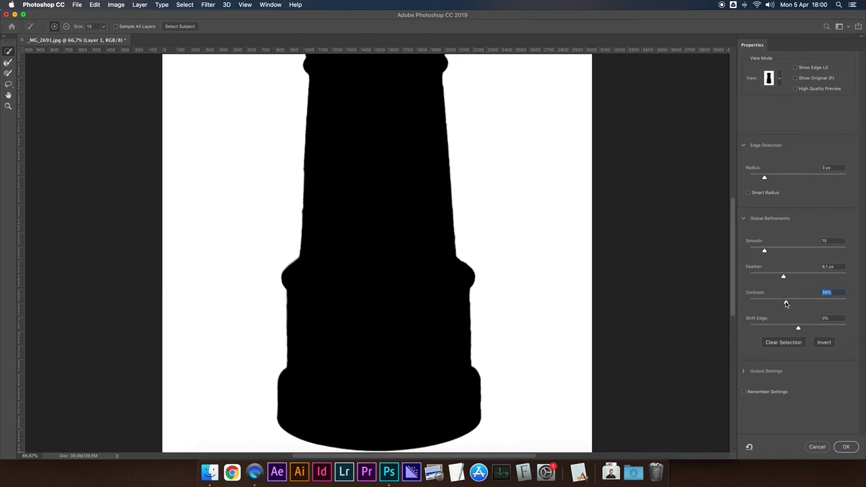
left_click_drag(787, 304, 811, 305)
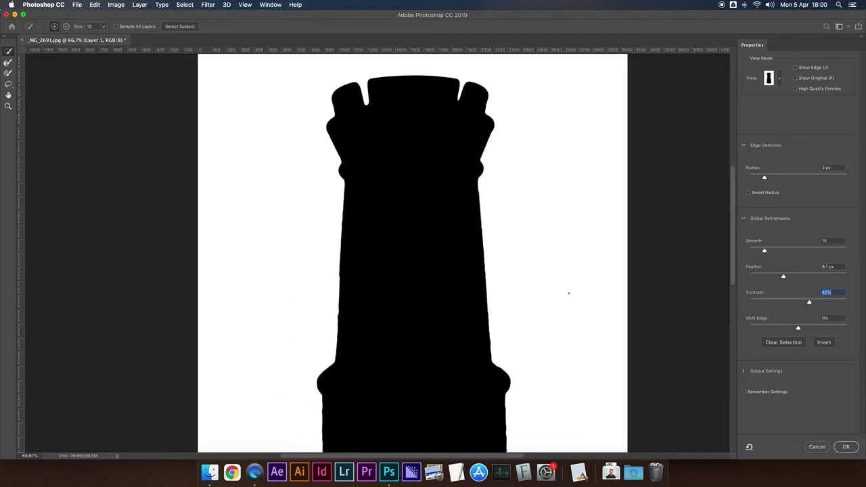
left_click(846, 447)
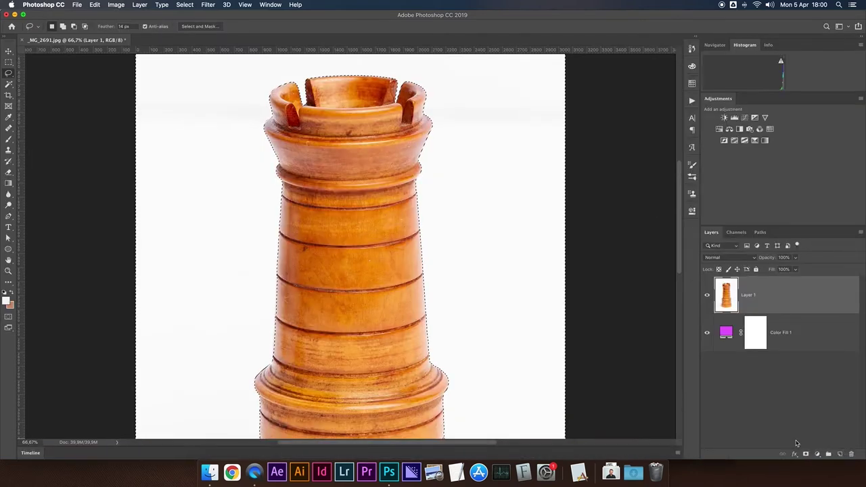
- Add a layer mask to Layer 1 from the selection and invert it
left_click(726, 333)
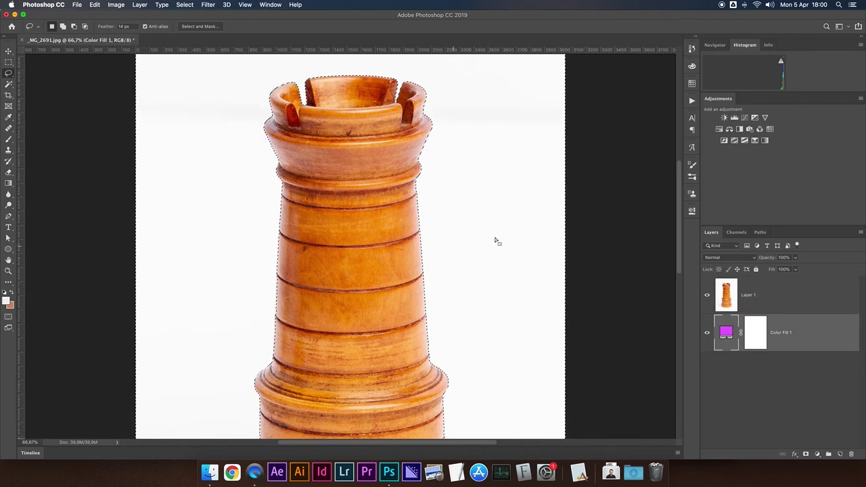
left_click(725, 295)
left_click(818, 454, "alt")
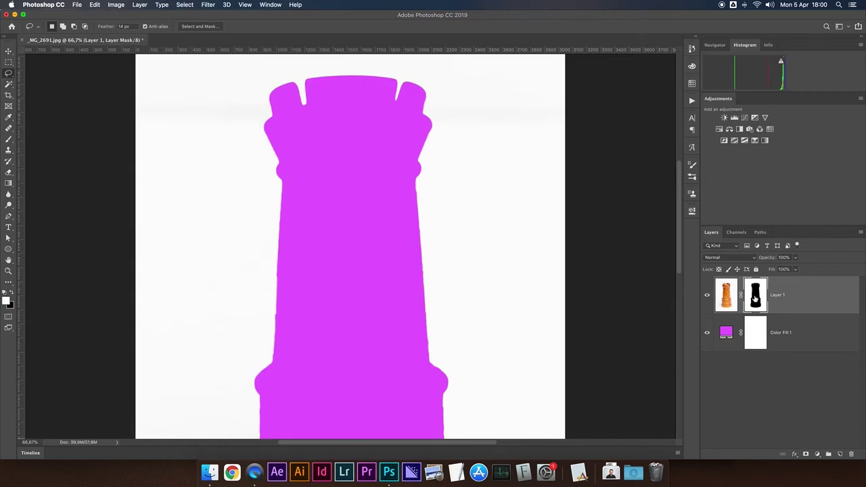
key("ctrl+i")
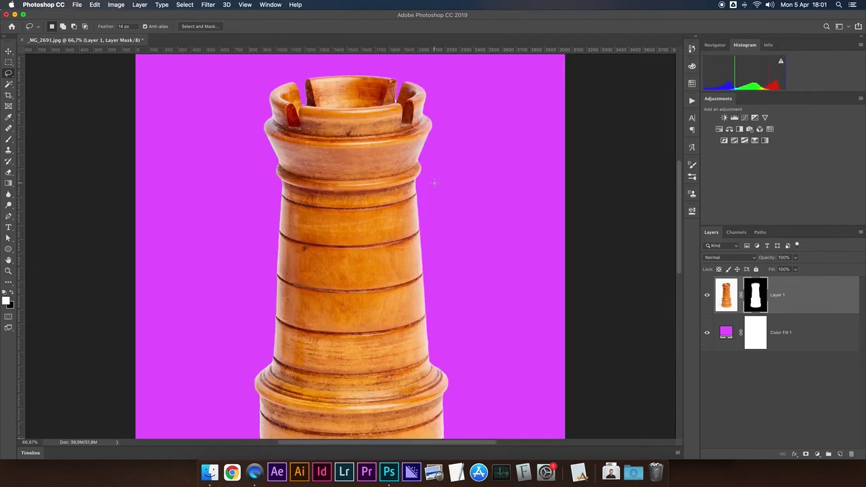
- Move Layer 1's rook image slightly right and down
scroll(508, 276, "down", 5)
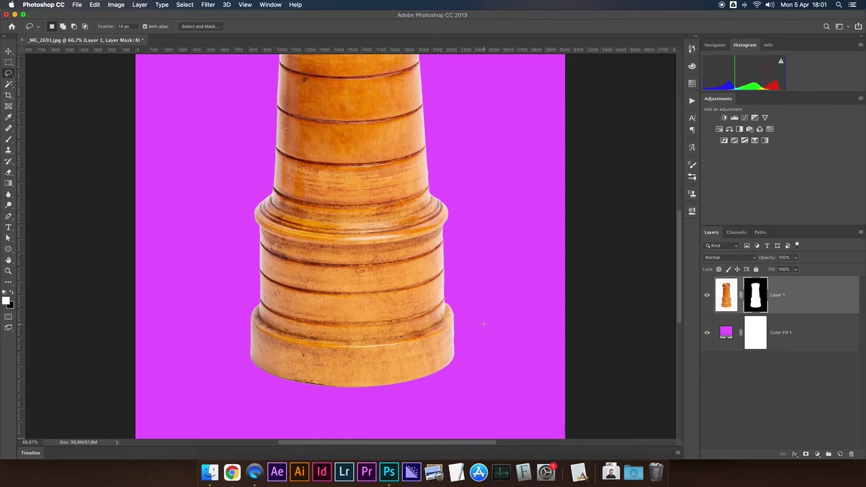
left_click(725, 295)
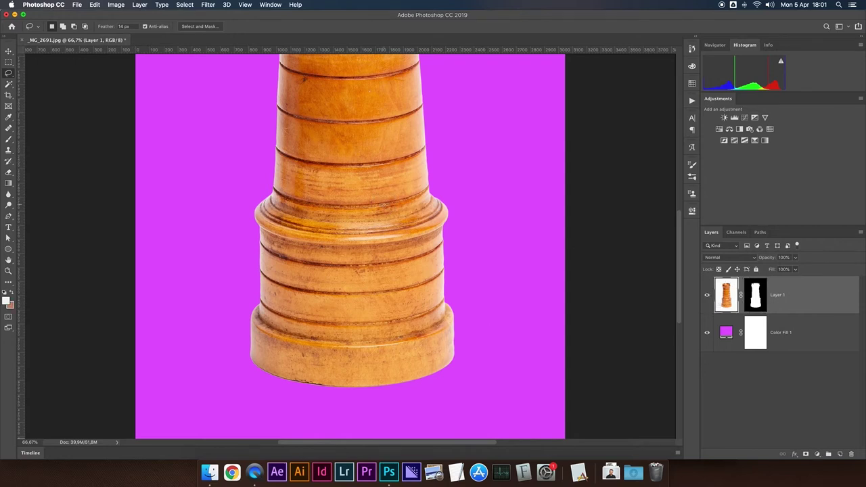
key("v")
left_click_drag(390, 211, 387, 231)
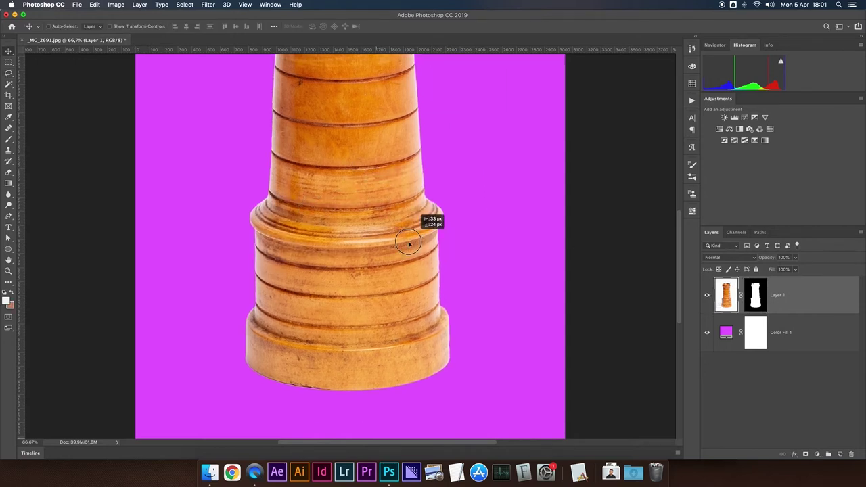
- Zoom in and scroll around to inspect the cut-out rook's edges, then fit to screen
key("super+0")
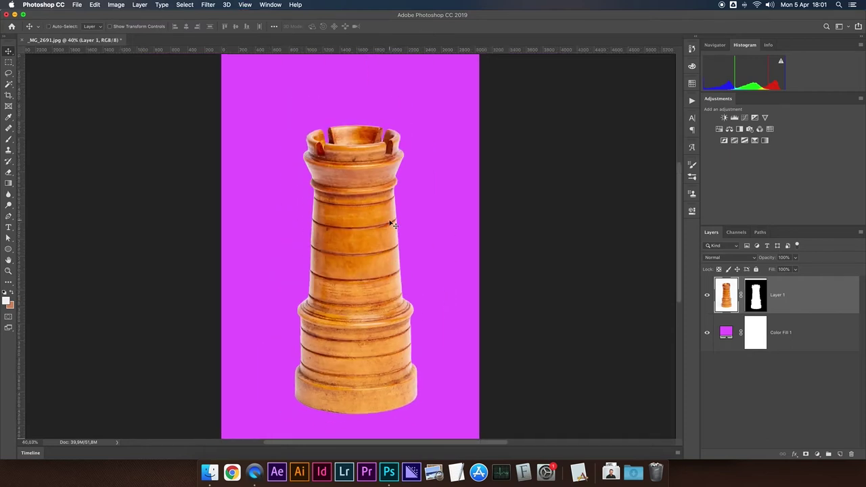
key("super+plus")
key("super+plus")
key("super+plus")
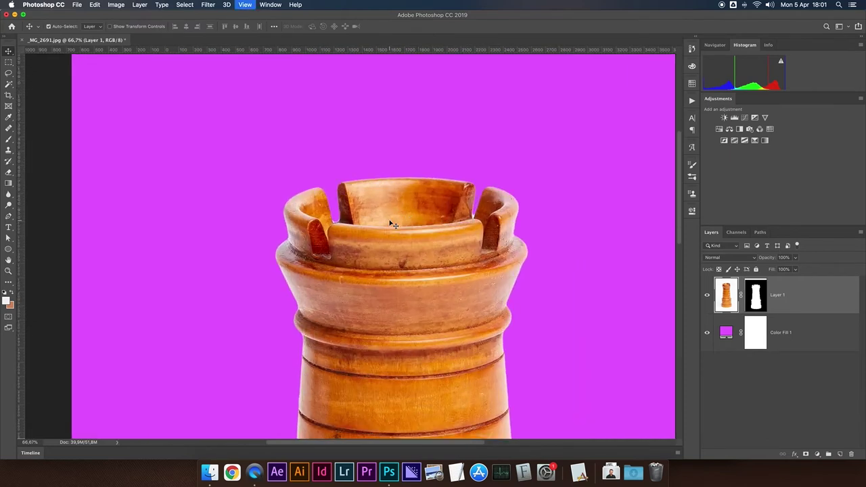
key("super+plus")
key("super+plus")
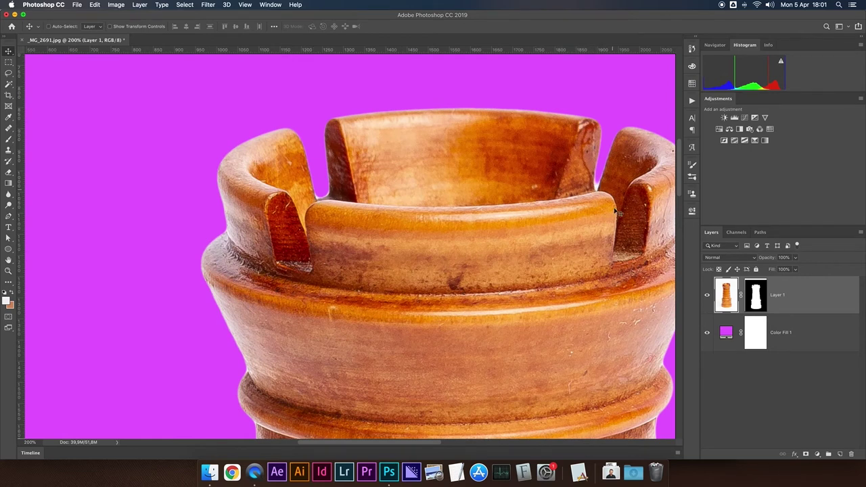
scroll(589, 251, "down", 5)
scroll(498, 236, "down", 3)
scroll(503, 344, "down", 3)
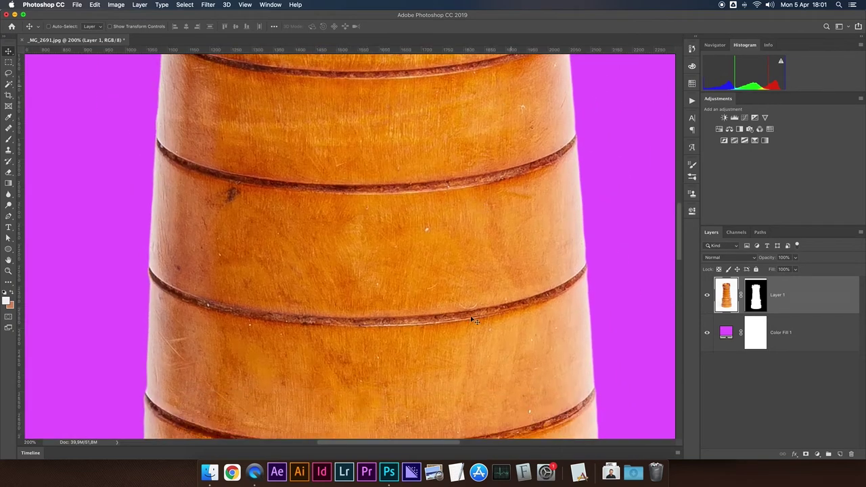
scroll(454, 159, "down", 3)
scroll(397, 313, "down", 2)
scroll(315, 348, "down", 2)
scroll(286, 252, "down", 2)
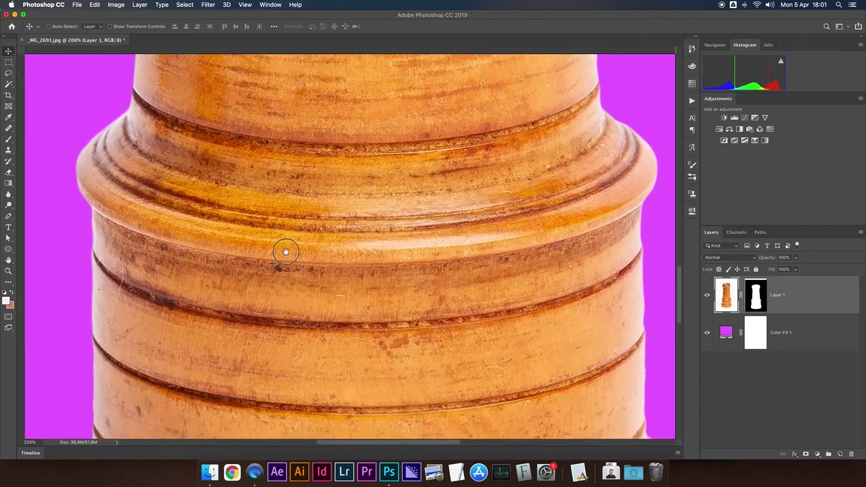
scroll(285, 252, "down", 3)
scroll(358, 397, "down", 3)
scroll(350, 333, "down", 1)
scroll(406, 354, "right", 2)
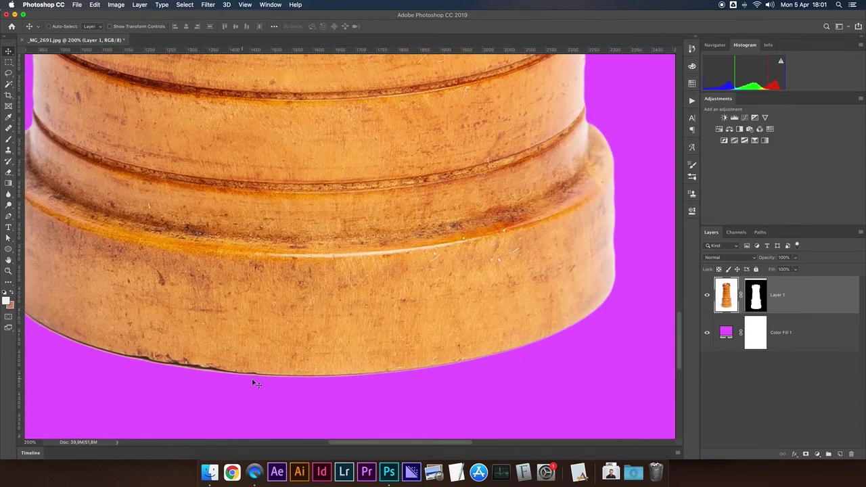
key("super+0")
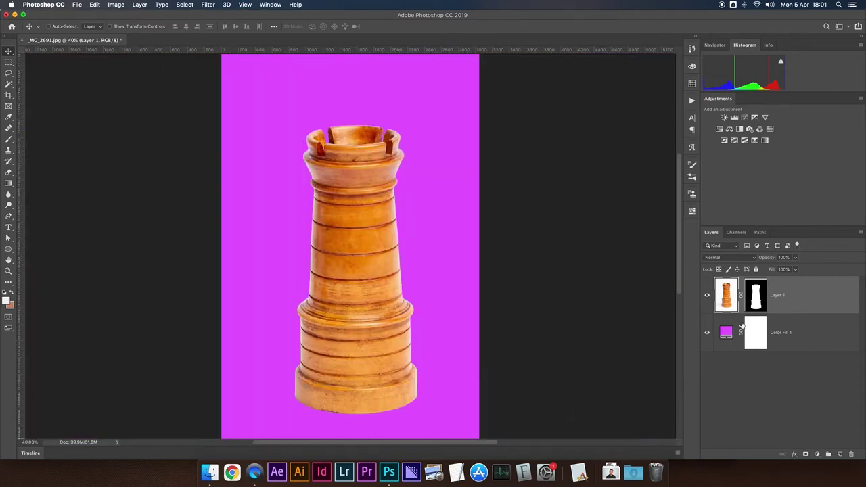
- Undo the last step and delete Layer 1's layer mask
key("super+z")
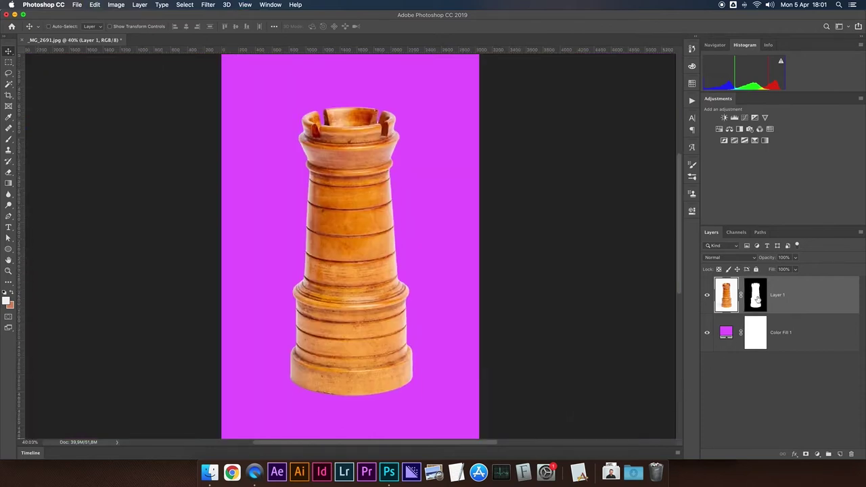
right_click(757, 300)
left_click(763, 314)
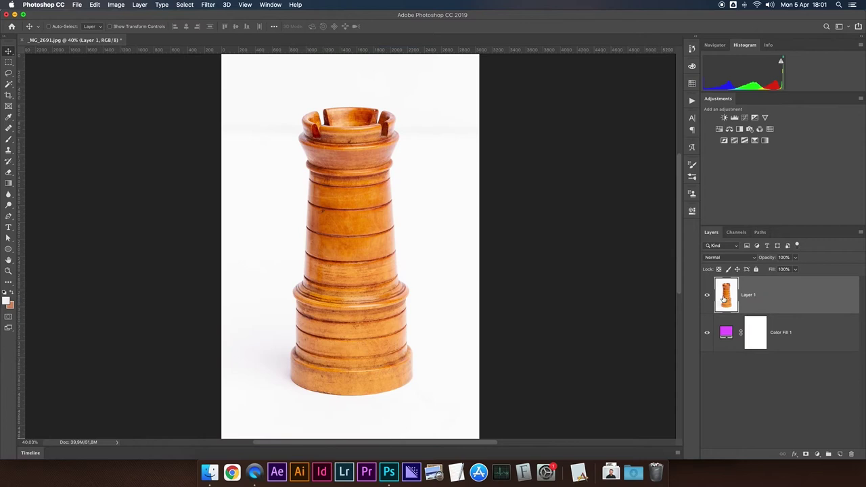
left_click(10, 84)
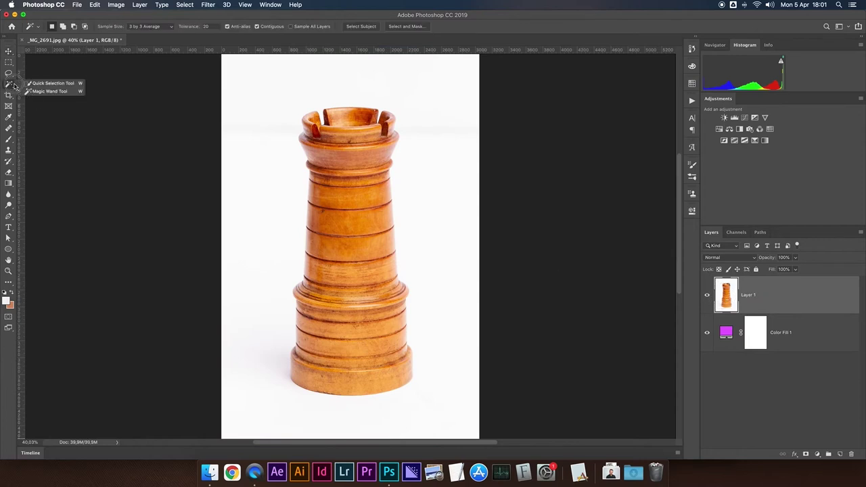
- Quick-select the rook from crenellated top to base, then mask Layer 1 from it
left_click(54, 84)
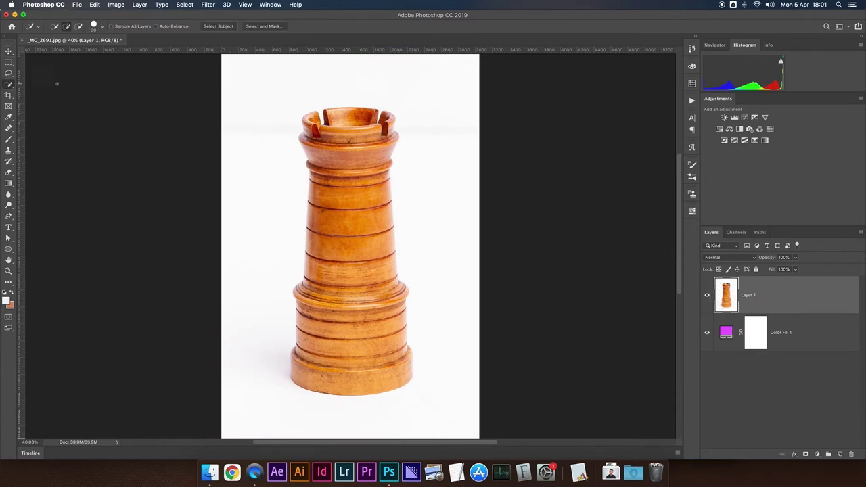
mouse_move(256, 186)
left_mouse_down()
mouse_move(363, 71)
mouse_move(447, 228)
mouse_move(446, 373)
mouse_move(424, 414)
left_mouse_up()
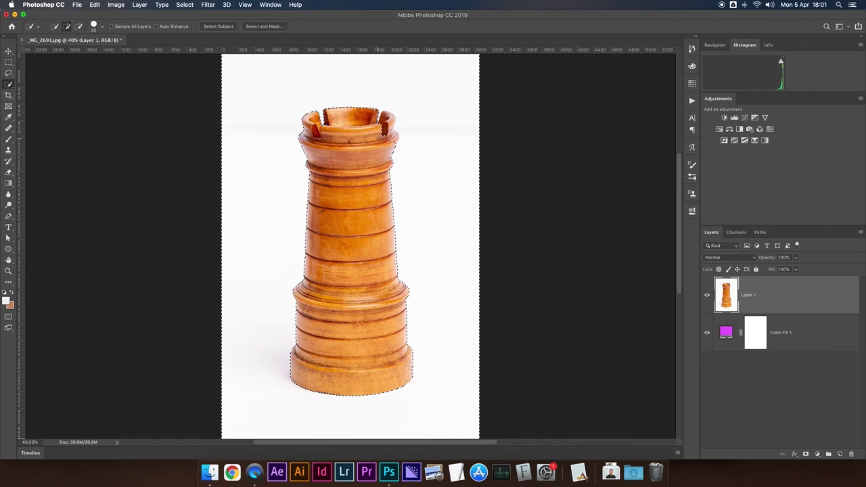
key("ctrl+plus")
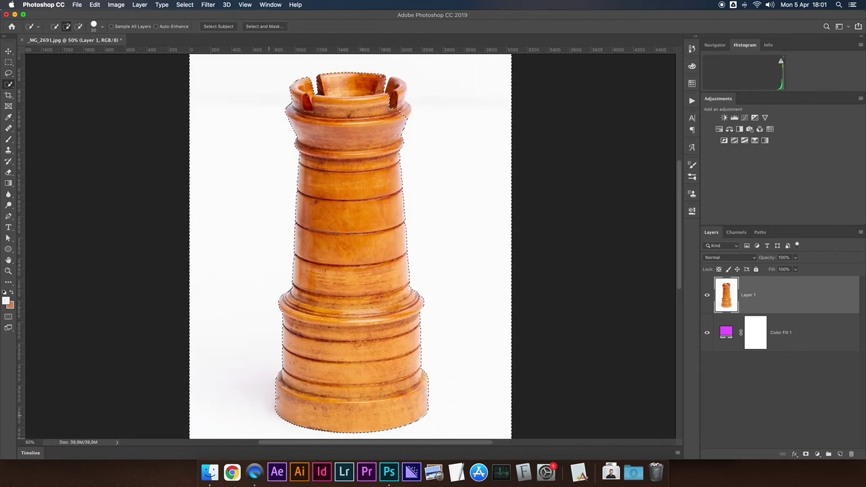
scroll(390, 188, "up", 3)
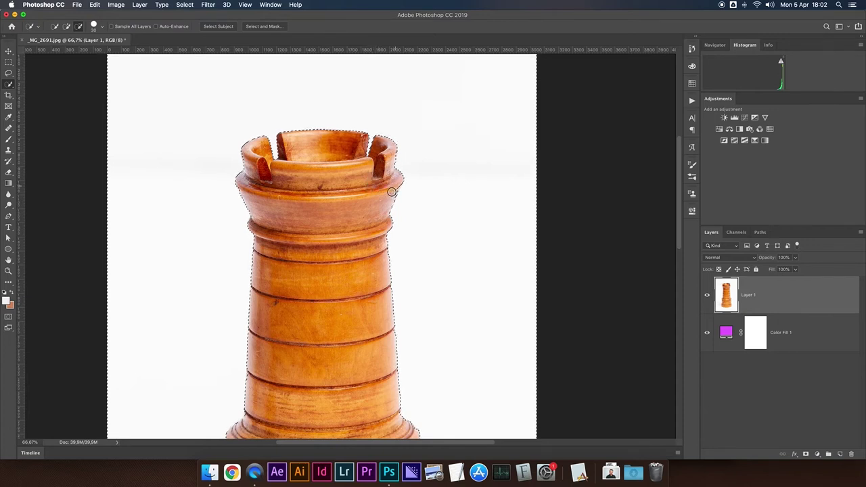
key("alt")
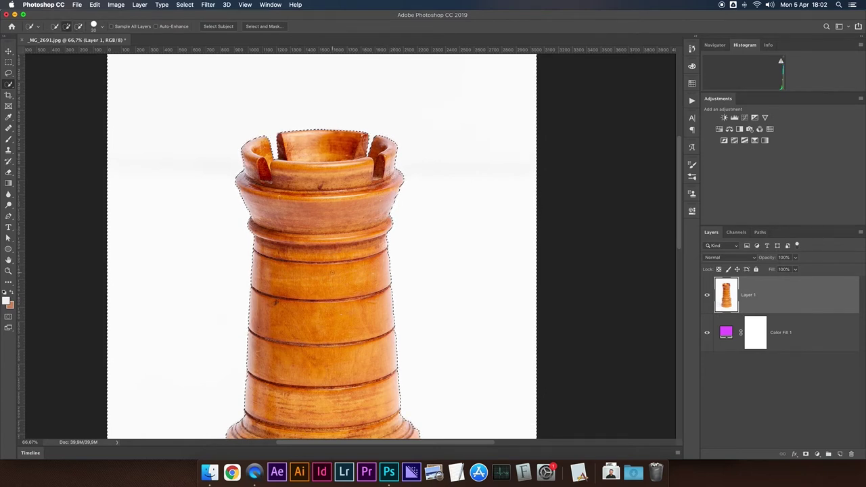
key("ctrl+0")
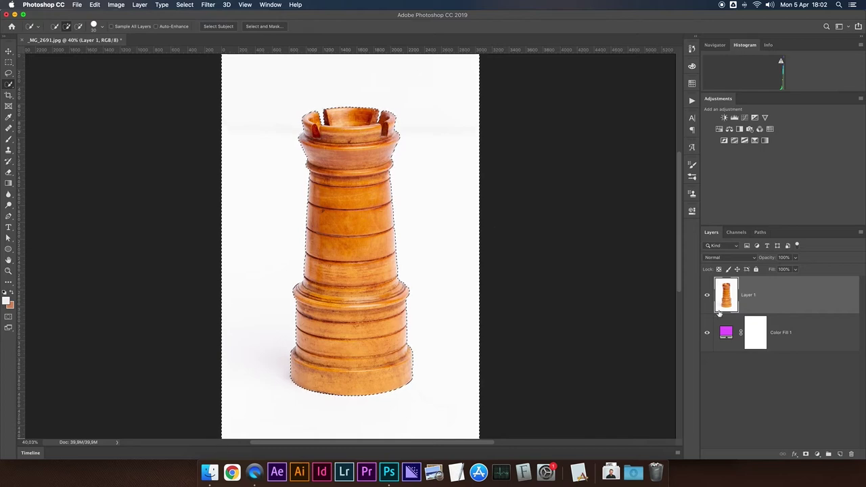
key("alt+ctrl+m")
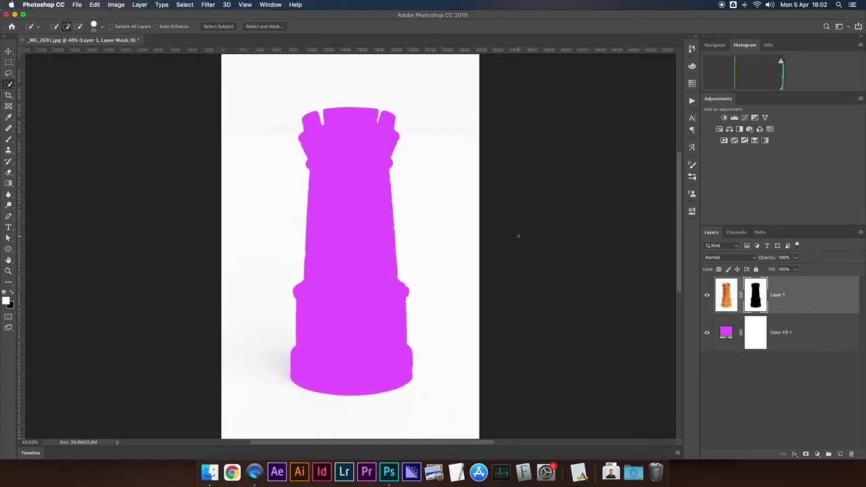
- Undo the mask and refine the selection: Radius 3 px, Smooth 30, Feather 6 px, Contrast 64%
key("ctrl+plus")
key("ctrl+plus")
key("ctrl+plus")
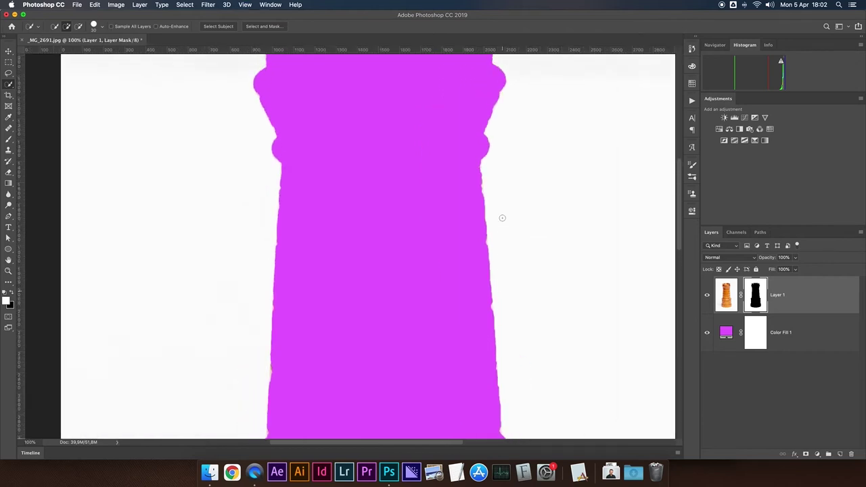
key("ctrl+z")
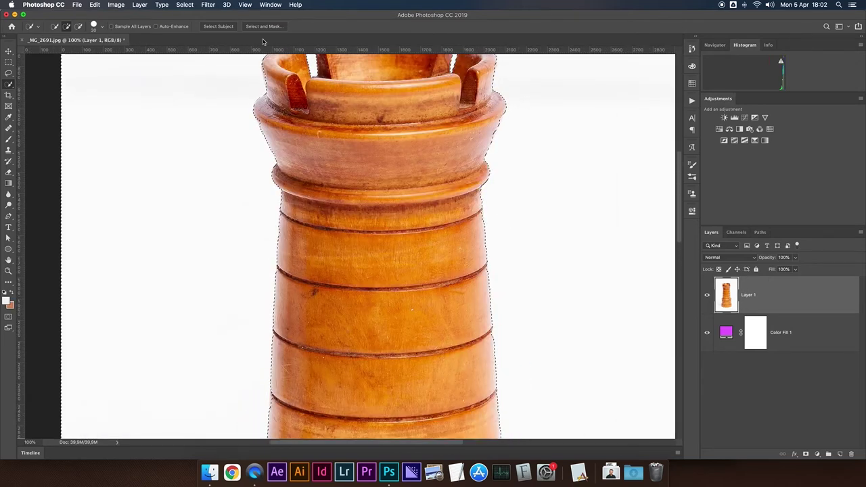
left_click(263, 25)
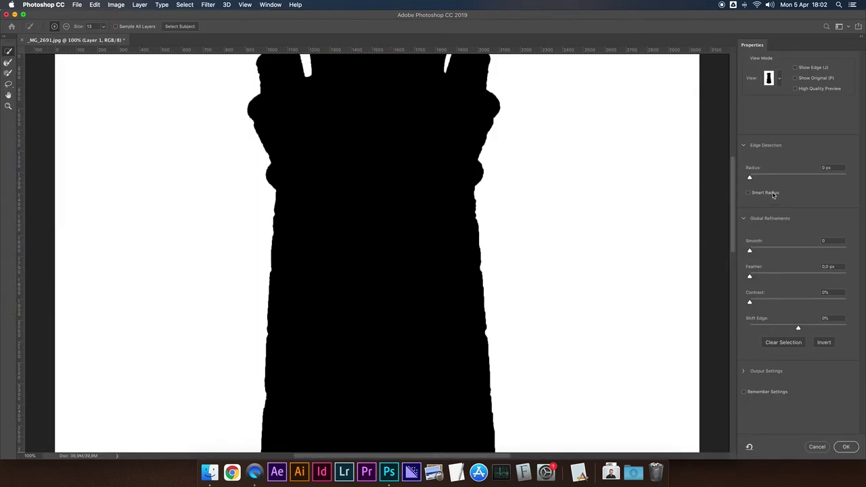
left_click_drag(750, 178, 763, 178)
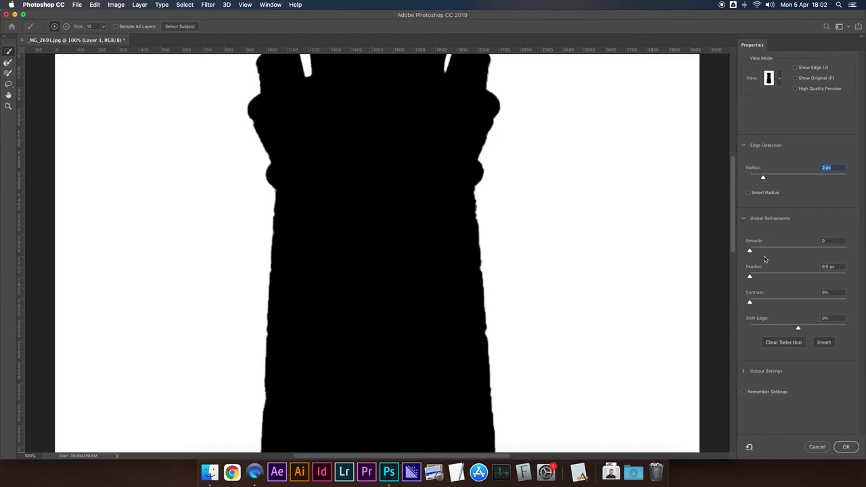
left_click_drag(750, 252, 778, 253)
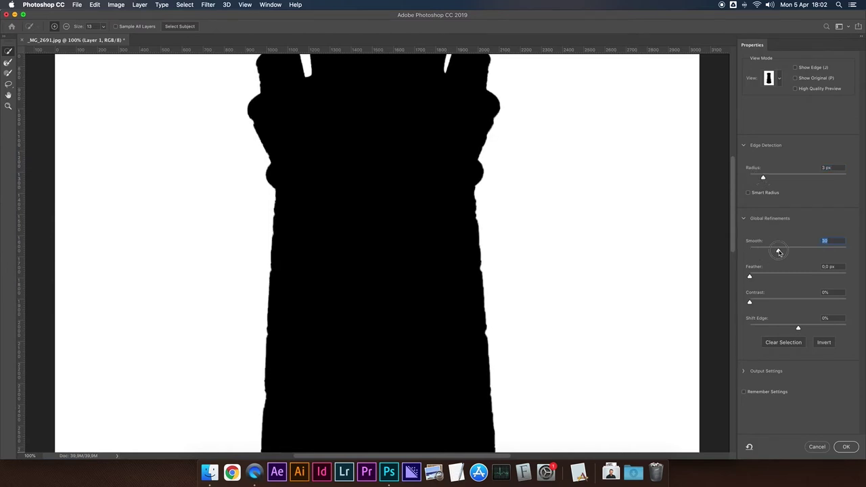
left_click_drag(750, 278, 779, 277)
left_click_drag(750, 303, 809, 303)
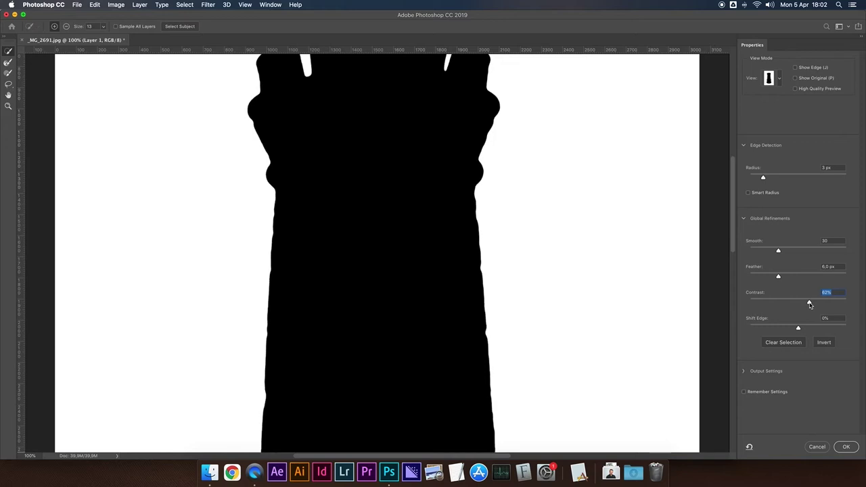
left_click_drag(809, 303, 812, 303)
left_click(847, 448)
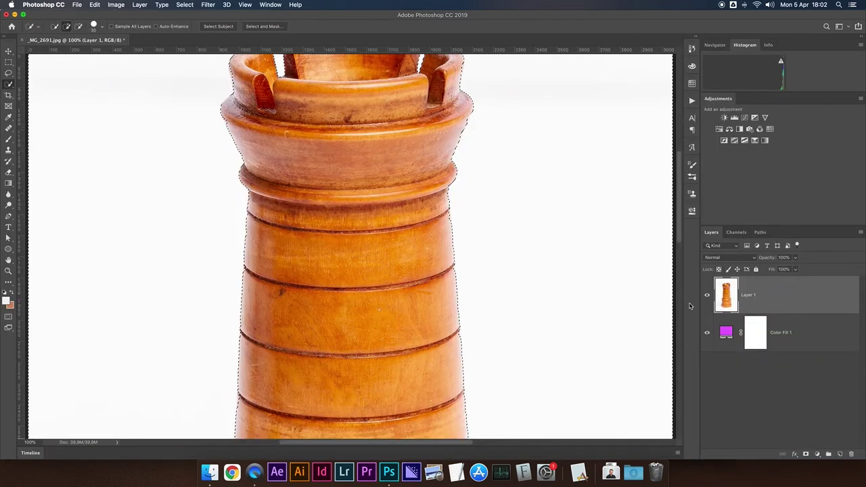
- Add an inverted layer mask to Layer 1 from the refined selection
key("ctrl+alt+m")
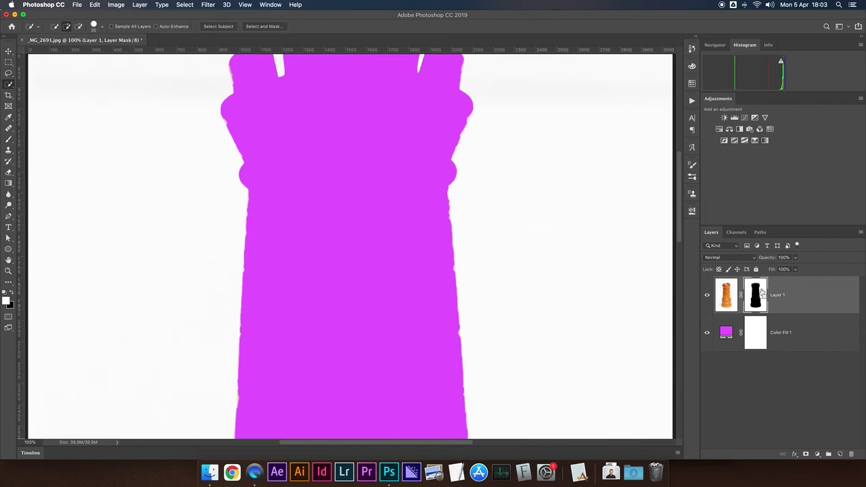
key("ctrl+i")
scroll(488, 230, "down", 5)
scroll(489, 230, "down", 2)
- Zoom to 200% to inspect the masked rook's edges and tower middle, then fit to screen
key("ctrl+plus")
scroll(501, 236, "right", 5)
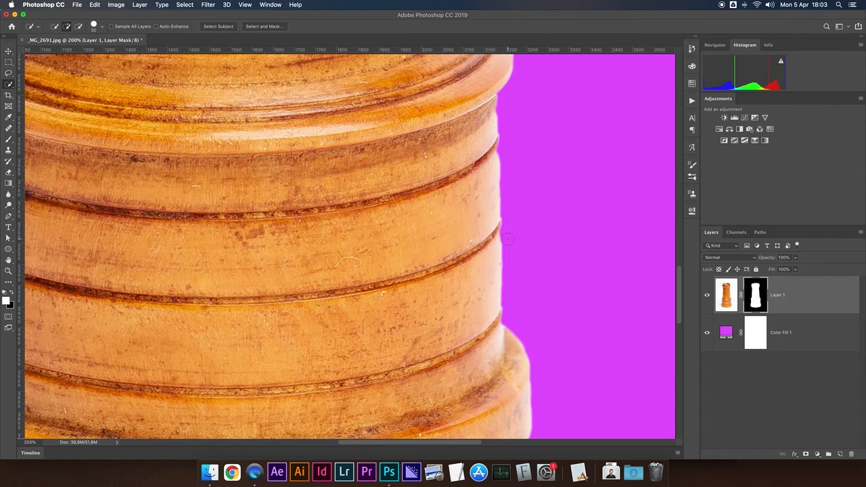
scroll(508, 238, "down", 1)
scroll(508, 238, "down", 5)
scroll(507, 239, "down", 3)
scroll(508, 238, "left", 5)
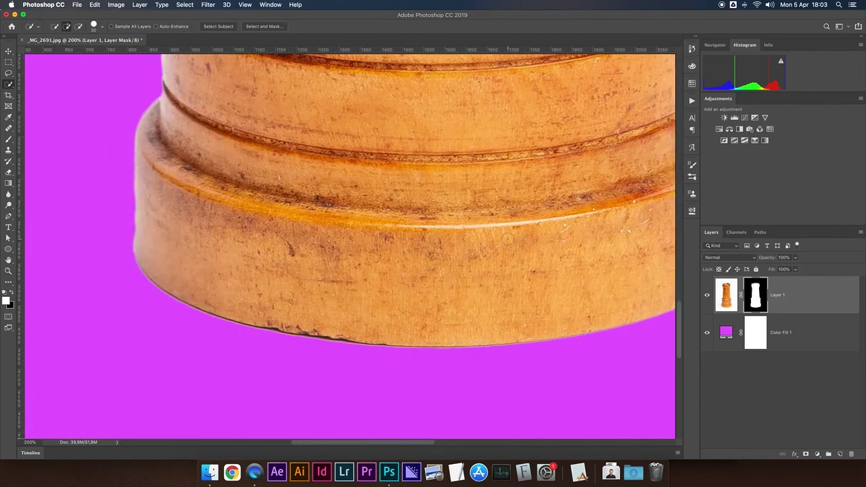
key("ctrl+0")
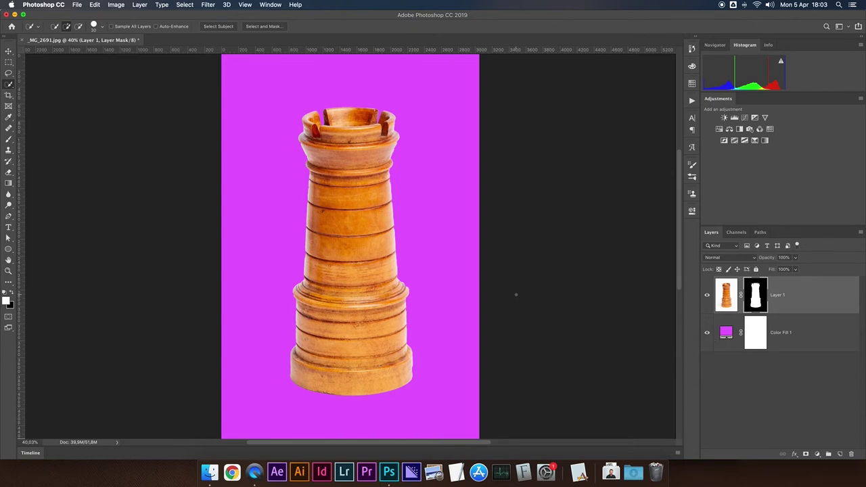
key("ctrl+plus")
key("ctrl+plus")
key("ctrl+plus")
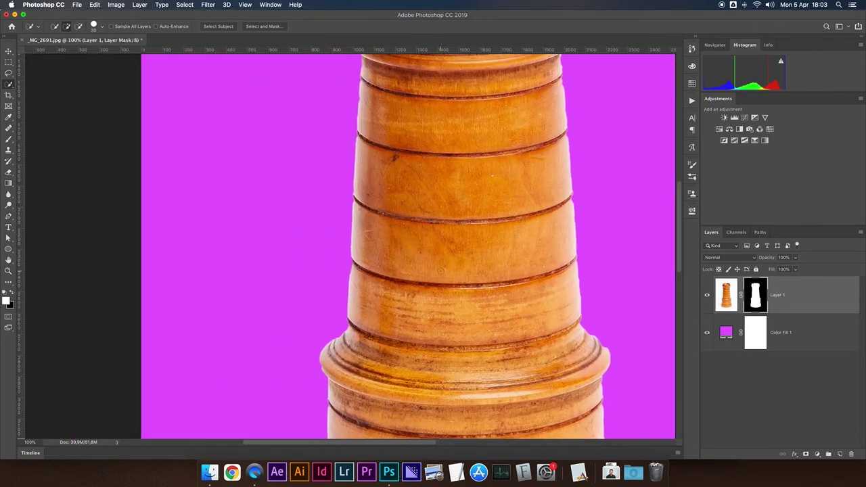
key("ctrl+0")
right_click(762, 285)
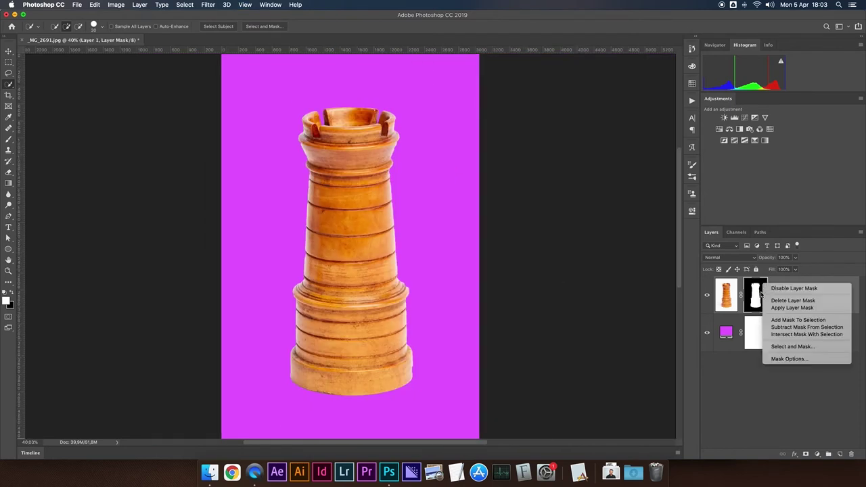
- Delete Layer 1's mask and auto-select the rook with Select > Subject
left_click(769, 300)
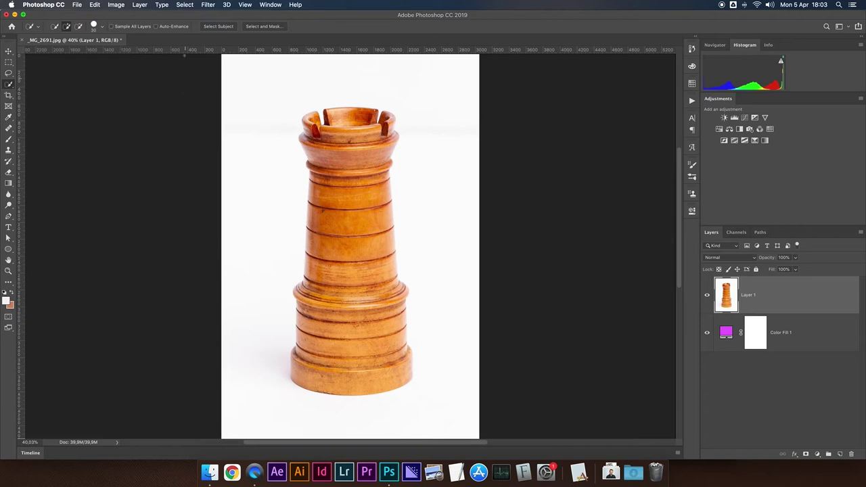
left_click(184, 5)
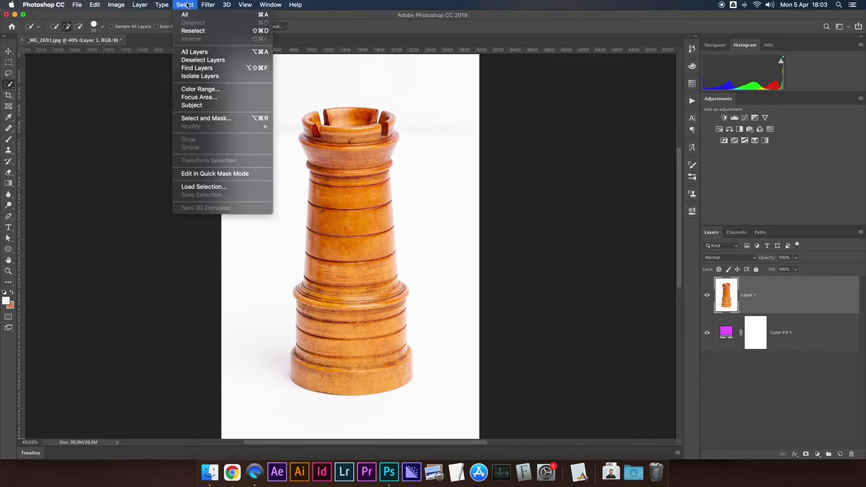
left_click(193, 106)
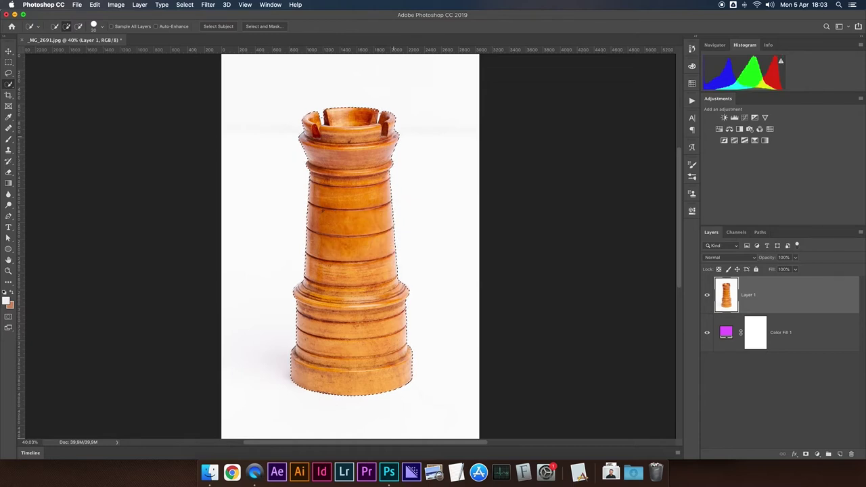
- Zoom in on the crenellated top and Magic Wand-click the gap to adjust the selection
key("super+plus")
key("super+plus")
scroll(404, 241, "down", 5)
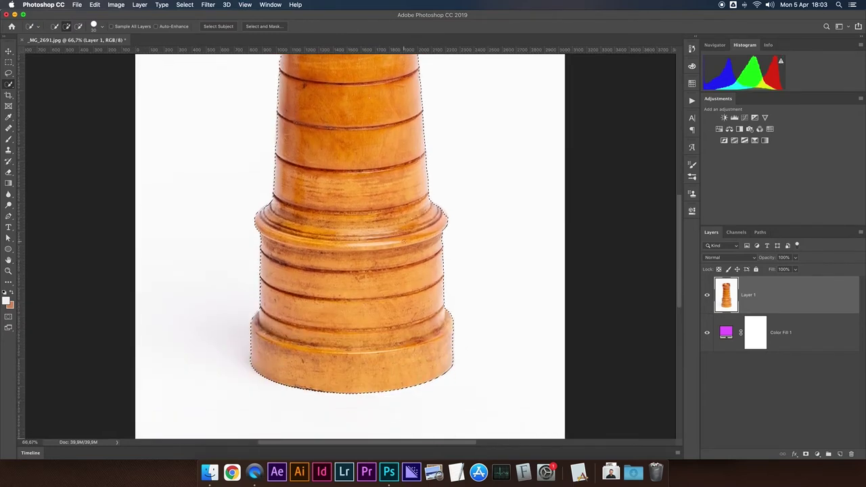
scroll(465, 230, "up", 10)
key("super+plus")
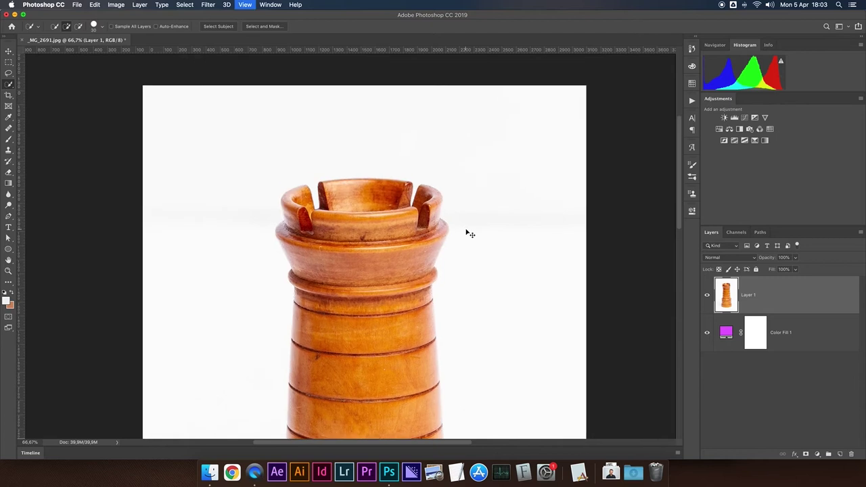
key("super+plus")
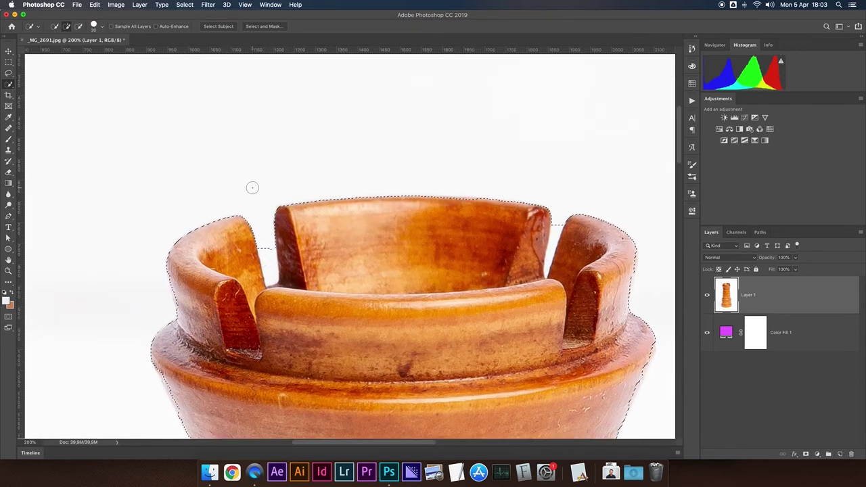
key("shift+w")
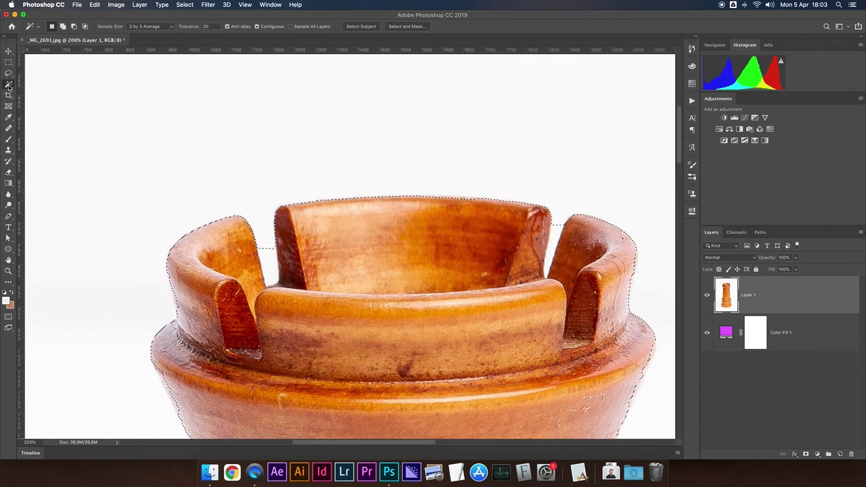
left_click(272, 269, "alt")
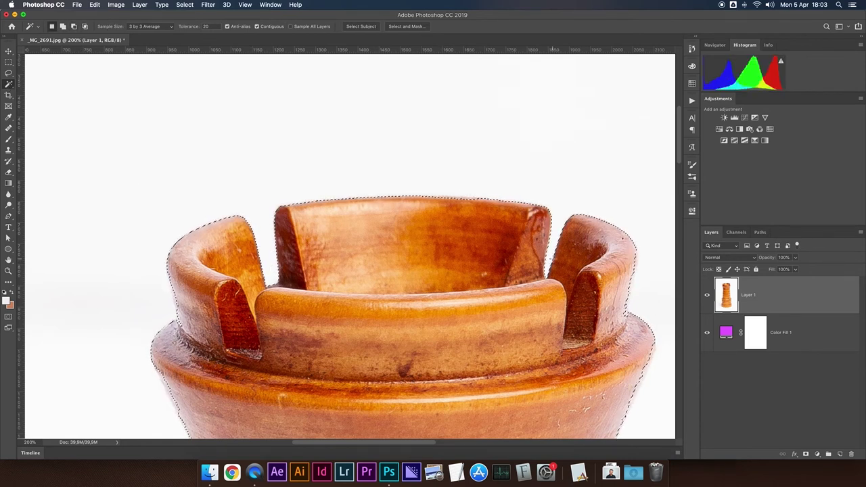
scroll(575, 295, "right", 1)
scroll(565, 292, "right", 2)
scroll(552, 289, "right", 2)
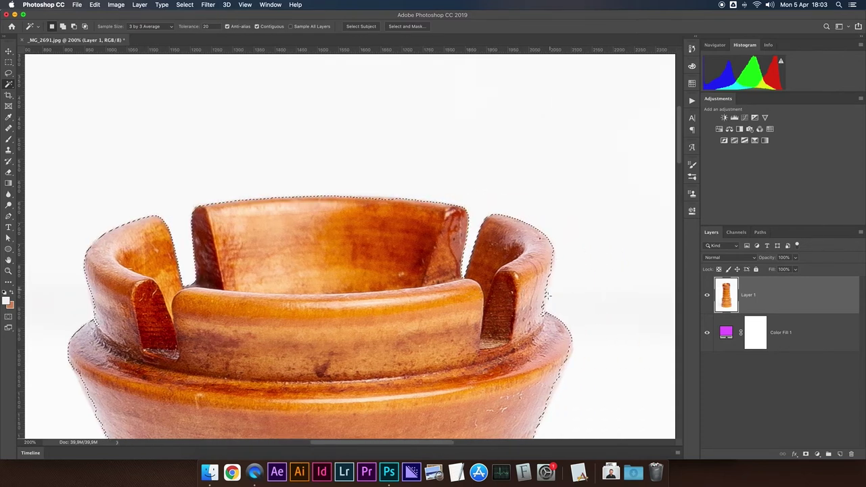
- Lasso-add the top rim's right edge to the rook selection, then zoom out
key("l")
left_click_drag(550, 244, 541, 318)
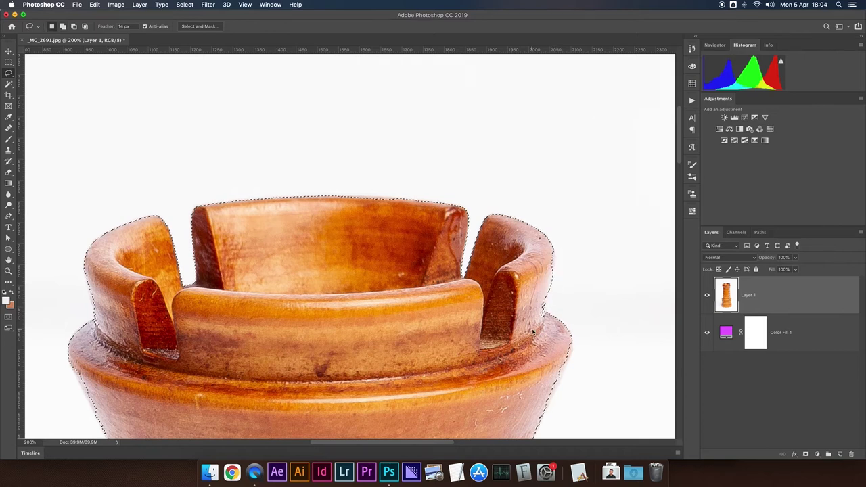
left_click_drag(551, 282, 551, 306)
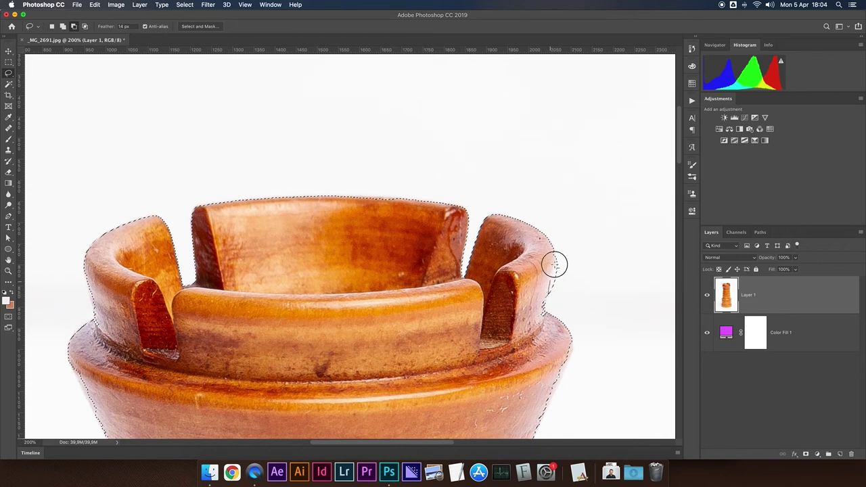
left_click_drag(551, 281, 540, 312)
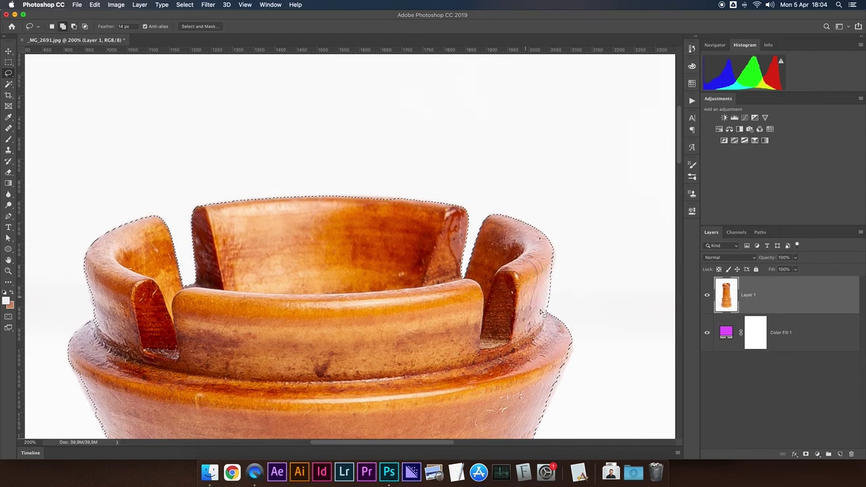
key("super+minus")
key("super+minus")
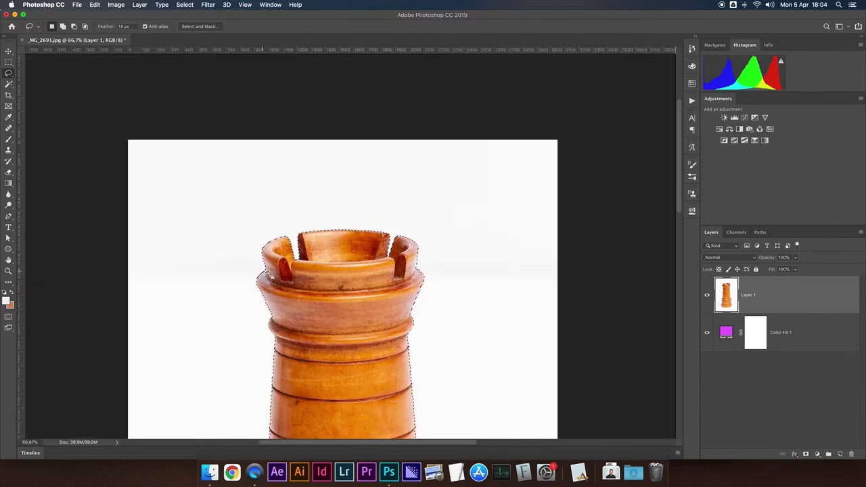
key("super+minus")
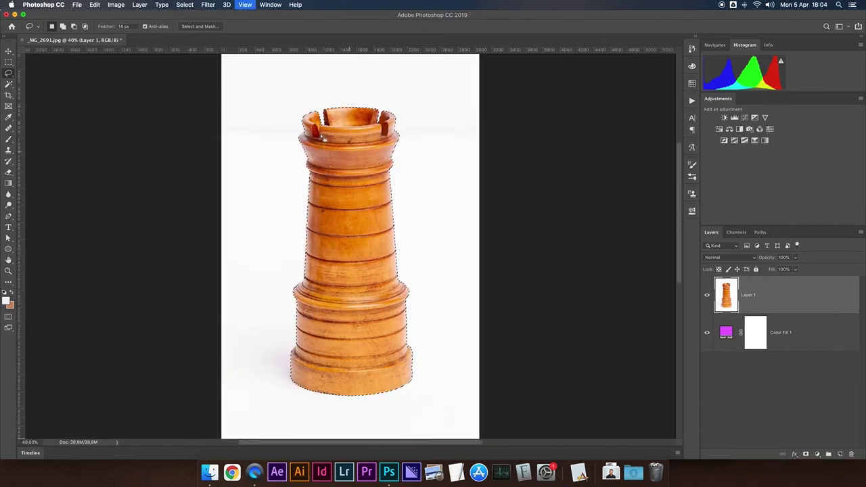
left_click(198, 26)
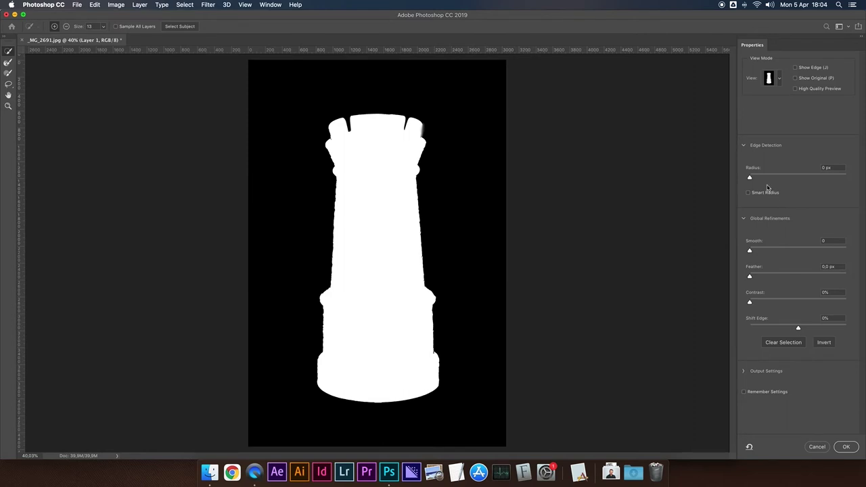
- Refine the rook edge (Radius 3 px, Smooth 13, Feather 7.4 px, Contrast 54%) and mask Layer 1 with it
left_click_drag(750, 178, 764, 178)
left_click(751, 252)
mouse_move(751, 252)
left_mouse_down()
mouse_move(761, 252)
mouse_move(776, 277)
left_mouse_up()
left_click_drag(750, 303, 798, 303)
left_click_drag(797, 302, 802, 304)
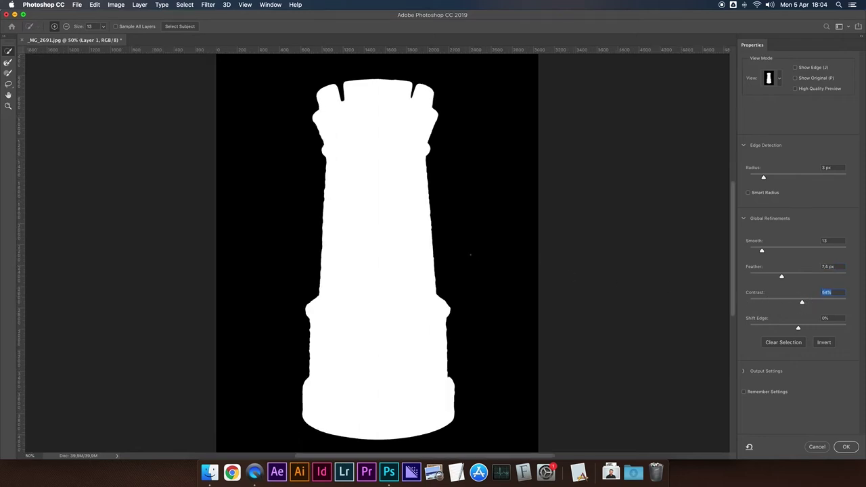
left_click(847, 447)
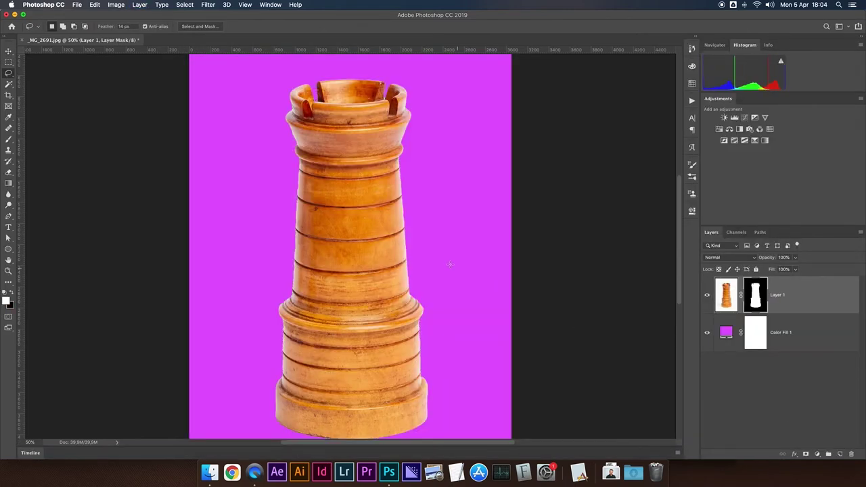
key("super+plus")
key("super+plus")
scroll(473, 265, "down", 3)
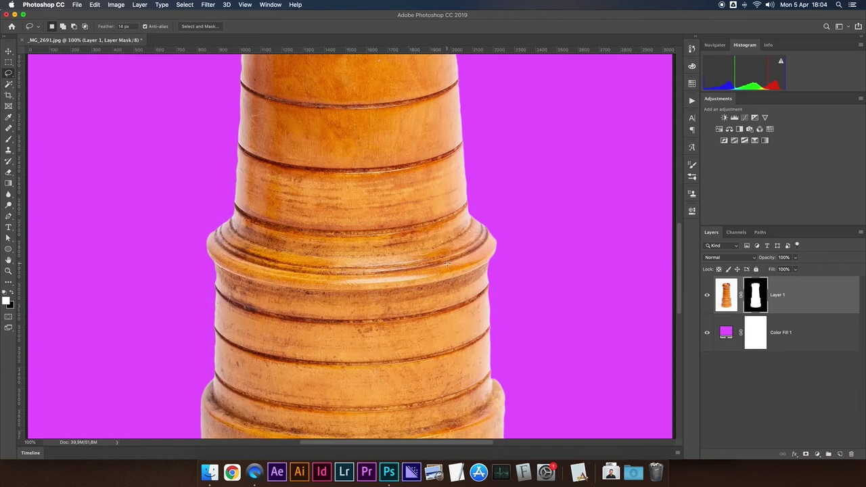
- Fit the rook in view and set Color Fill 1 to near-white #f7f7f7 sampled from the photo
scroll(487, 264, "down", 3)
scroll(501, 263, "down", 3)
scroll(500, 262, "up", 3)
scroll(500, 262, "up", 3)
scroll(500, 262, "up", 3)
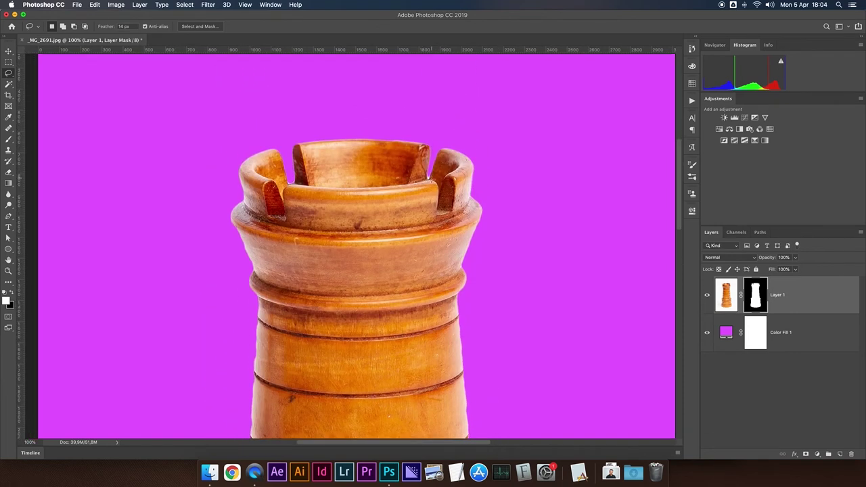
key("super+0")
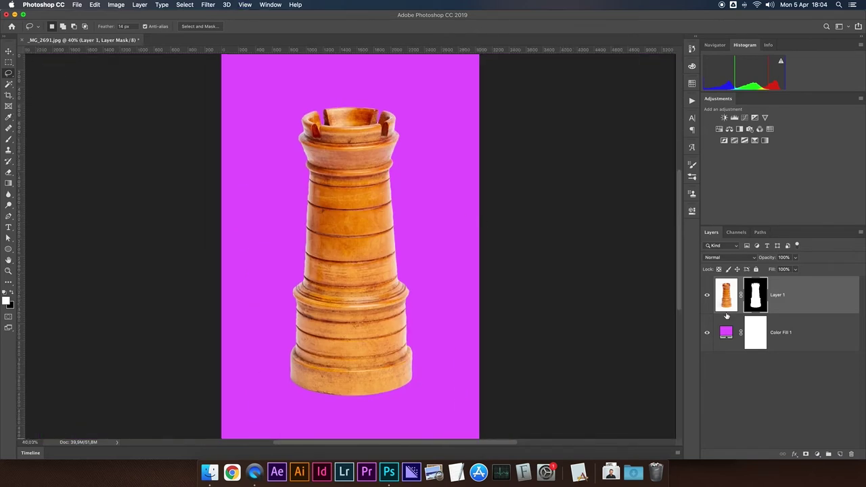
double_click(726, 333)
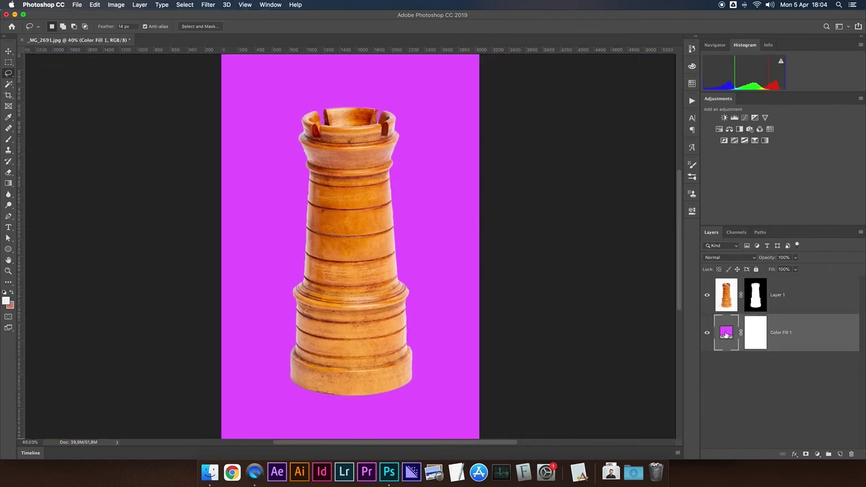
left_click_drag(591, 247, 476, 153)
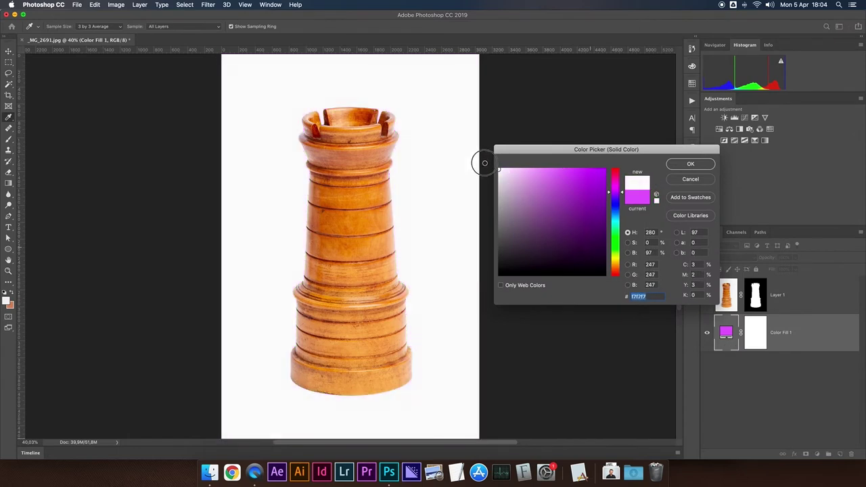
left_click(677, 166)
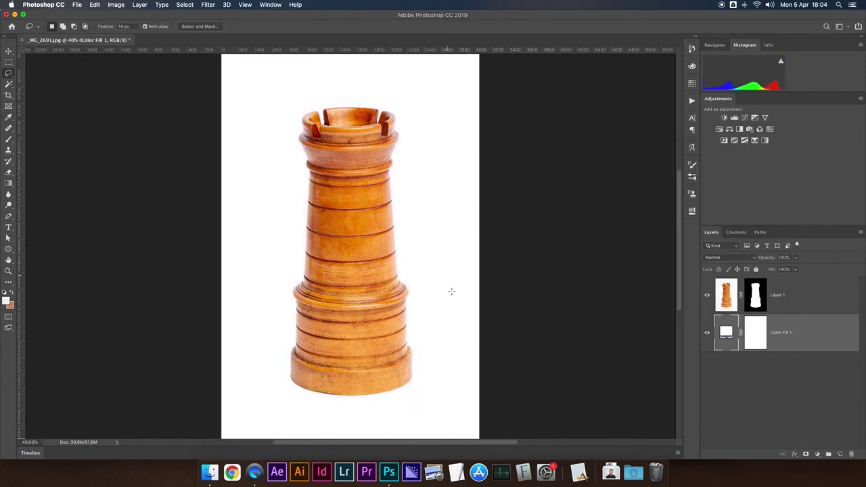
- Toggle Layer 1's mask off and back on to compare, leaving Layer 1 active
left_click(756, 297, "shift")
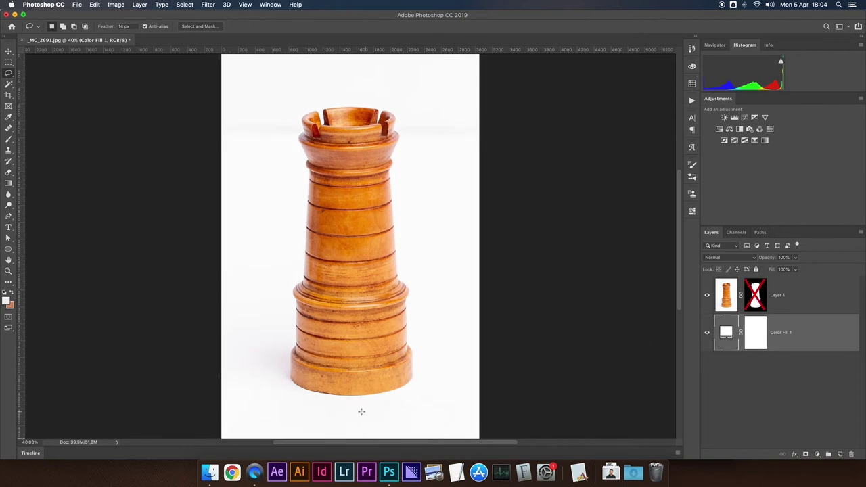
left_click(756, 299, "shift")
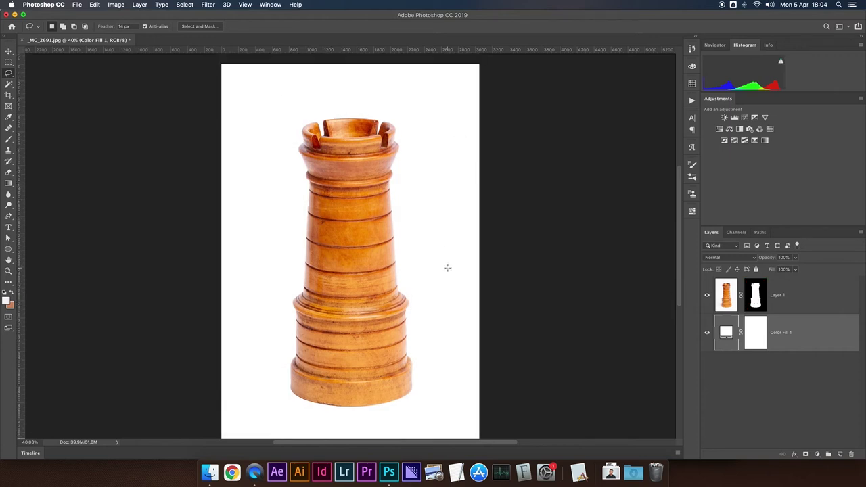
left_click(725, 298)
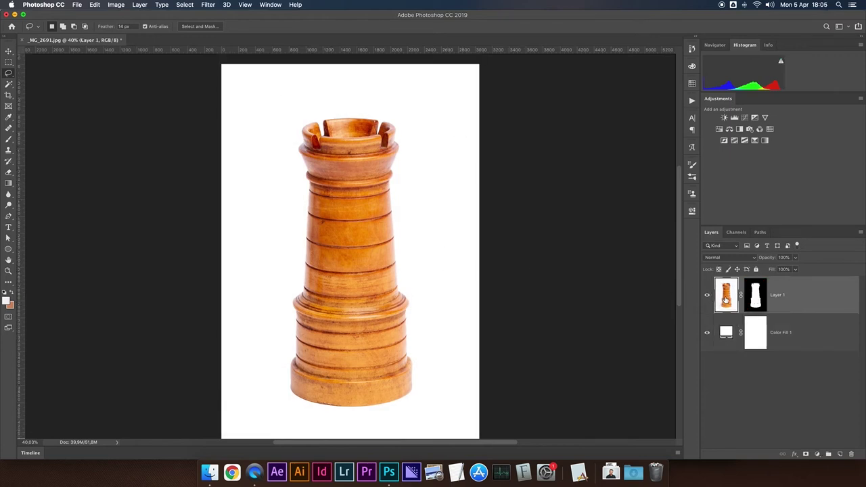
- Load the mask as a selection, deselect, and delete Layer 1's layer mask
left_click(761, 298, "super")
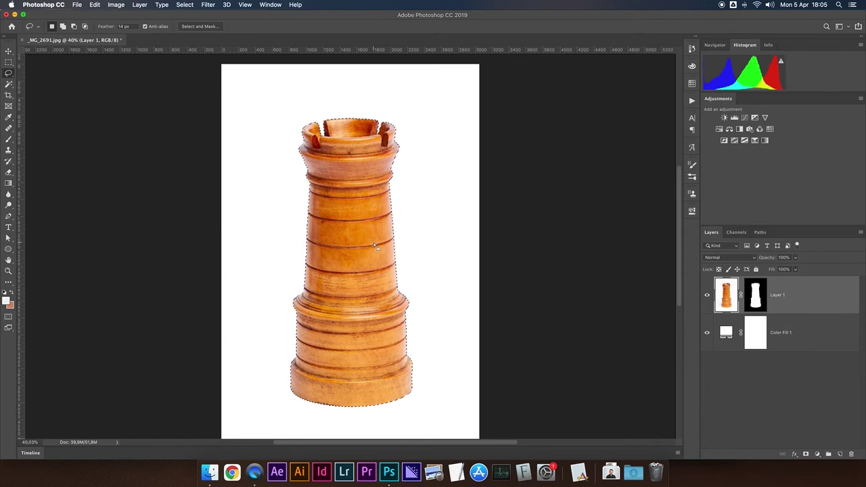
key("super+d")
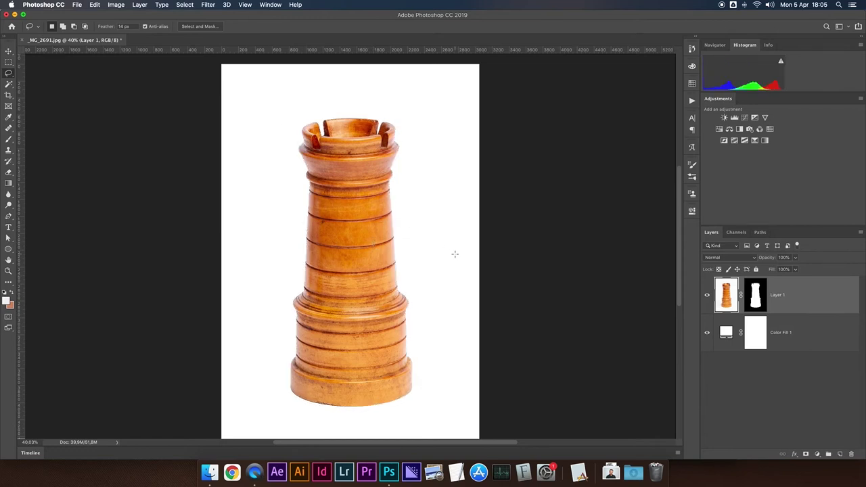
right_click(750, 285)
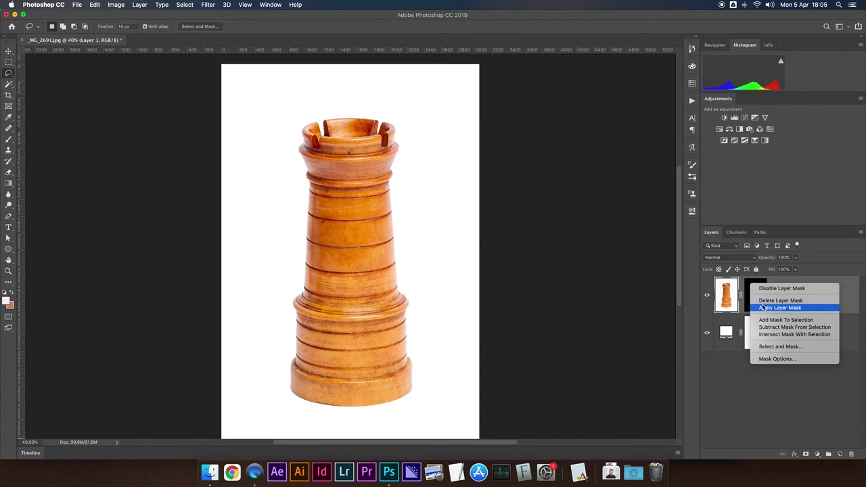
left_click(761, 302)
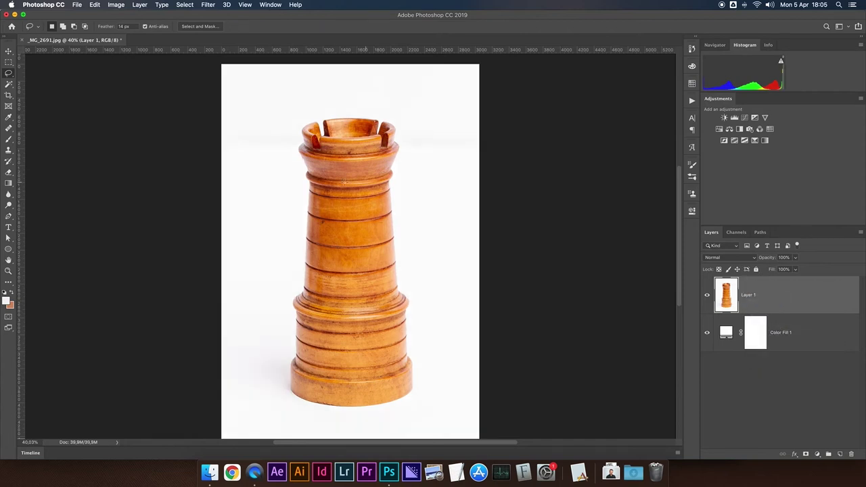
left_click(184, 5)
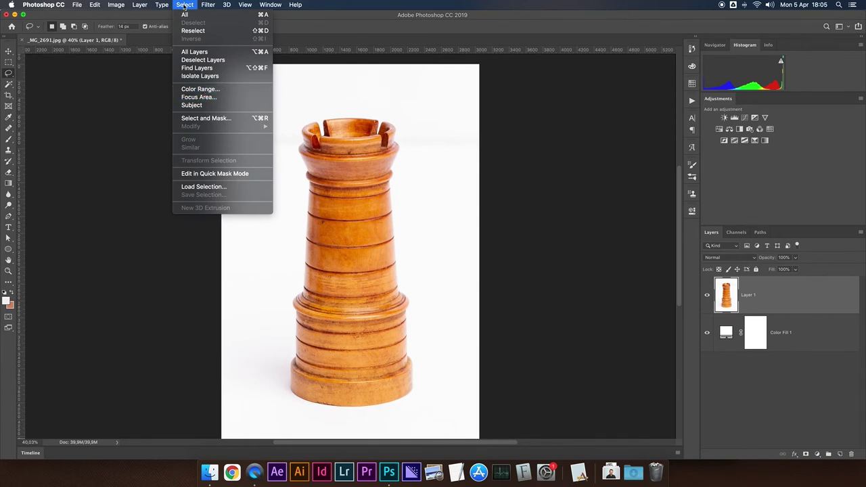
- Start a Color Range selection, trying Add to Sample on the background and resetting the sample
left_click(199, 90)
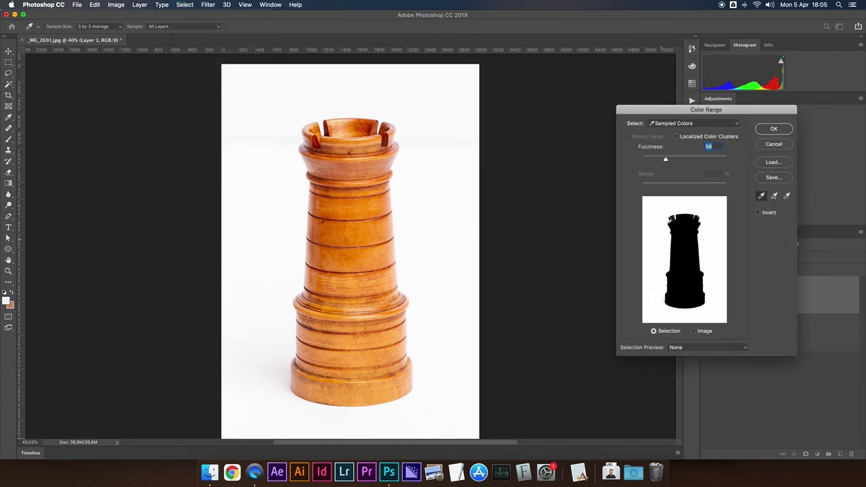
left_click(774, 198)
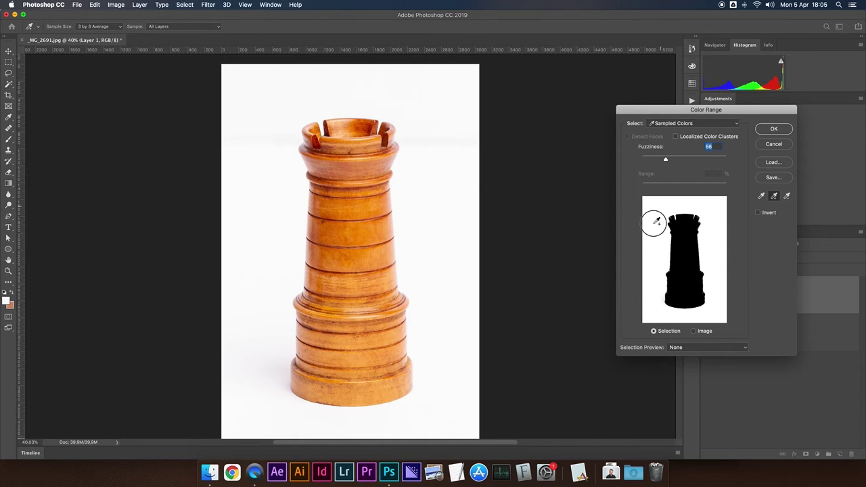
left_click_drag(693, 194, 699, 195)
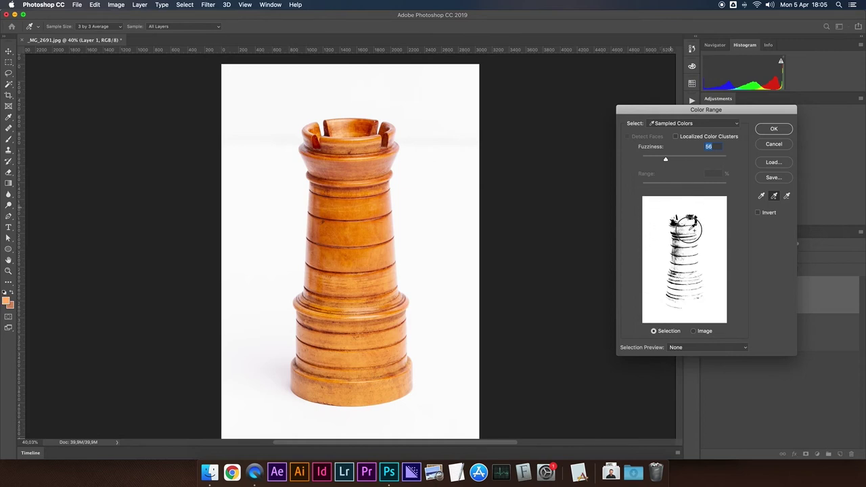
left_click_drag(666, 160, 636, 163)
left_click(762, 196)
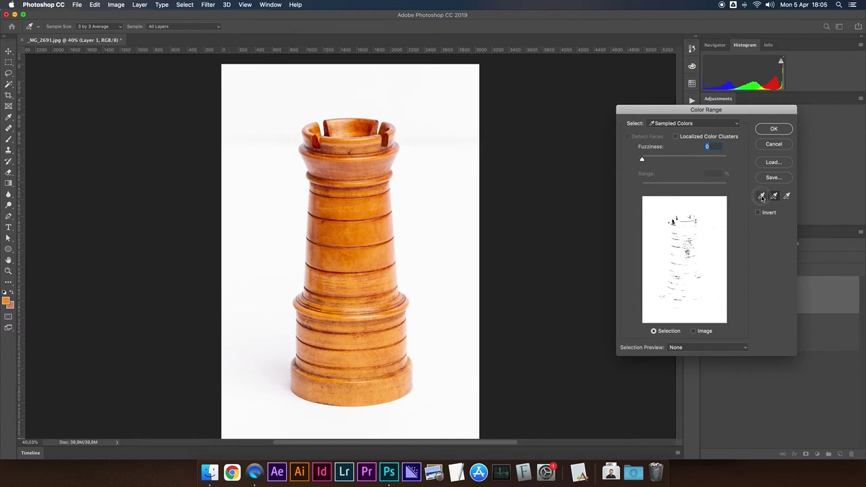
left_click(776, 196)
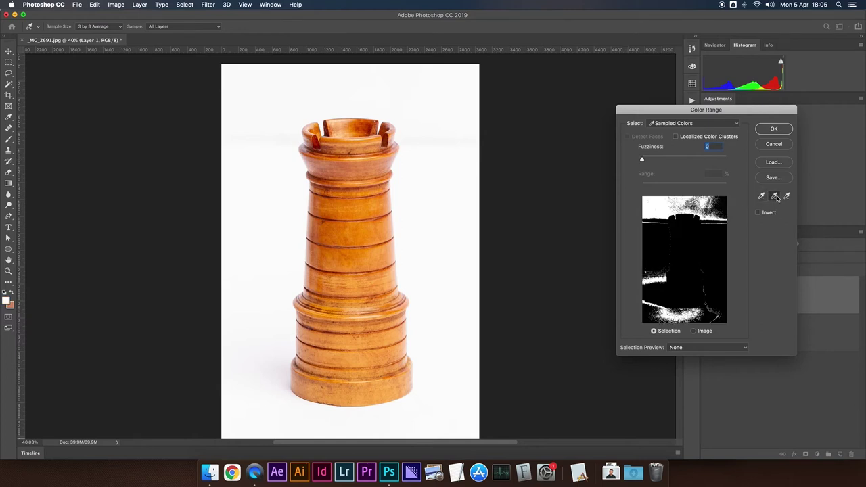
- Sample the white background, leftover streak and base shadows, settling Fuzziness at 40
left_click(721, 205)
left_click(718, 219)
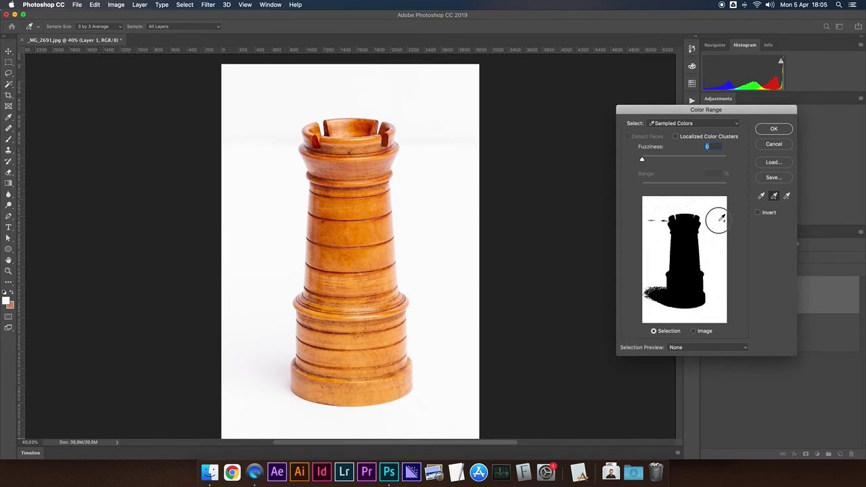
left_click(652, 218)
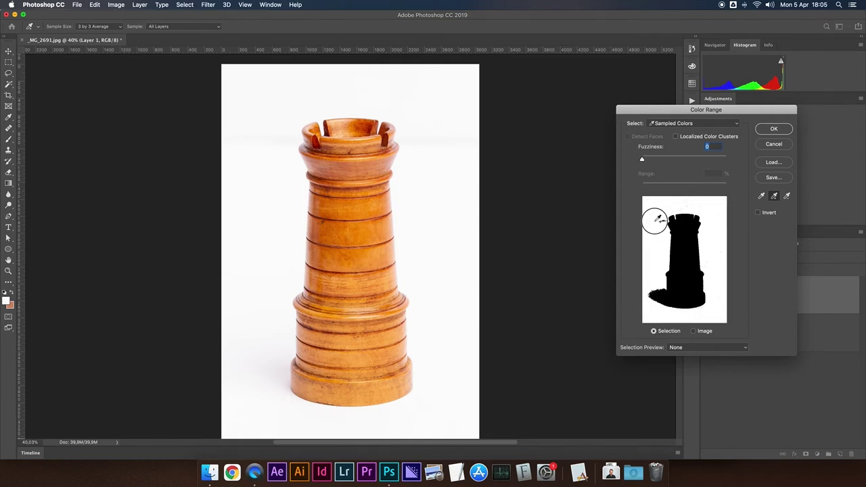
left_click(661, 293)
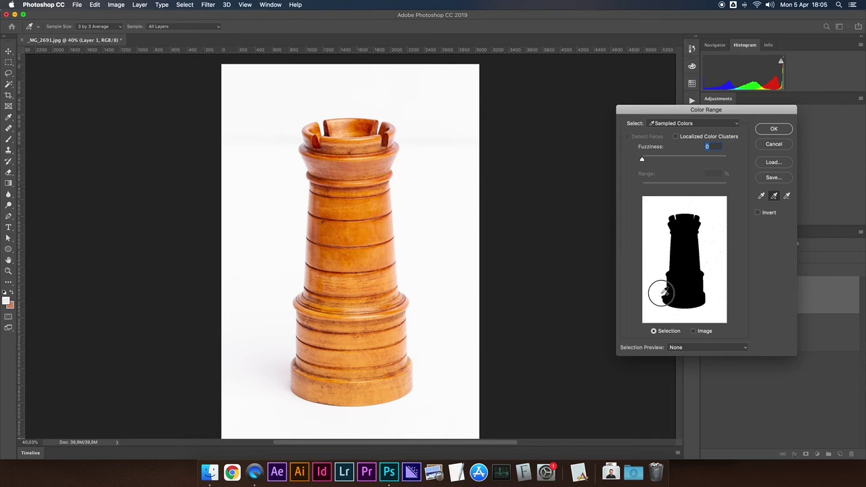
left_click(661, 296)
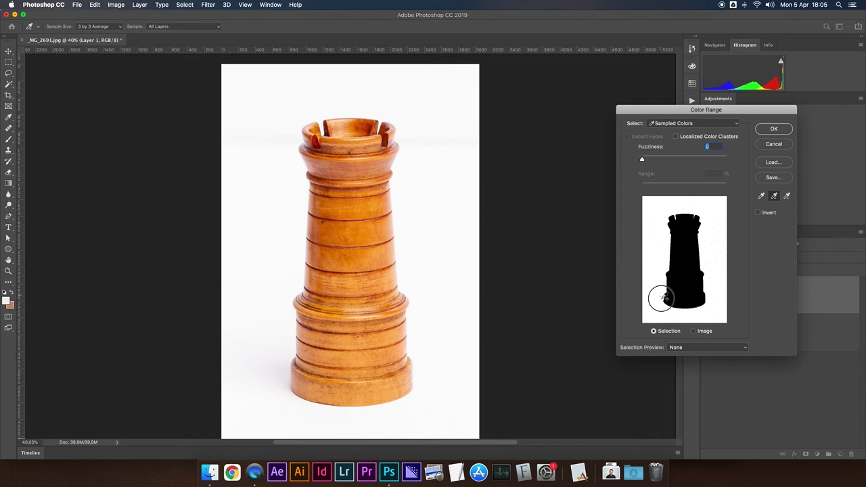
left_click_drag(643, 161, 669, 163)
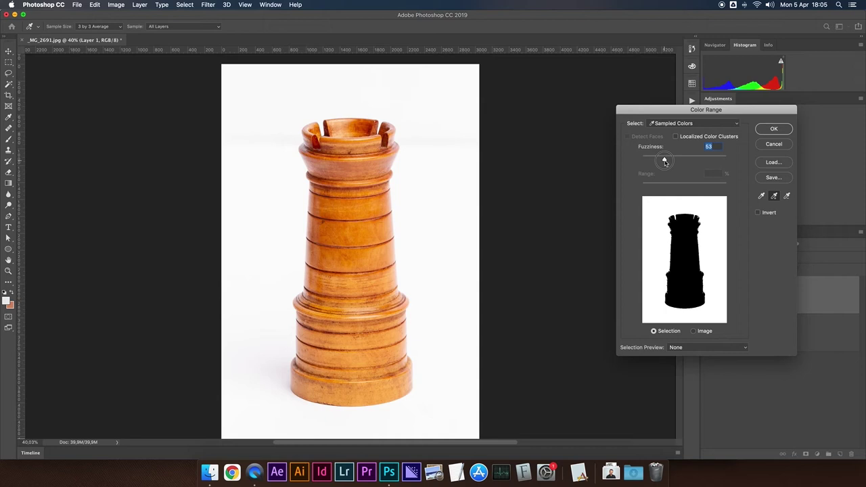
mouse_move(665, 162)
left_mouse_down()
mouse_move(640, 165)
mouse_move(658, 163)
left_mouse_up()
left_click(774, 130)
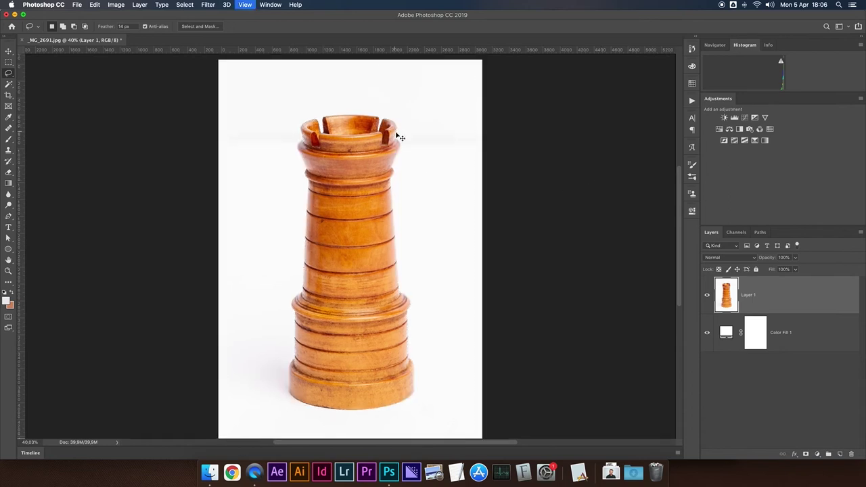
- Patch the selection around the rook's right rim with the Lasso, then zoom out
scroll(399, 136, "up", 1)
scroll(414, 141, "up", 1)
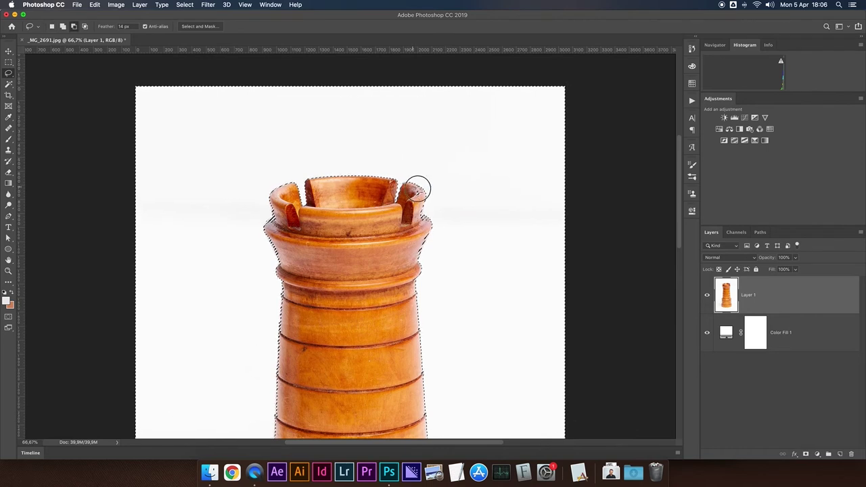
left_click_drag(427, 218, 371, 228)
key("alt")
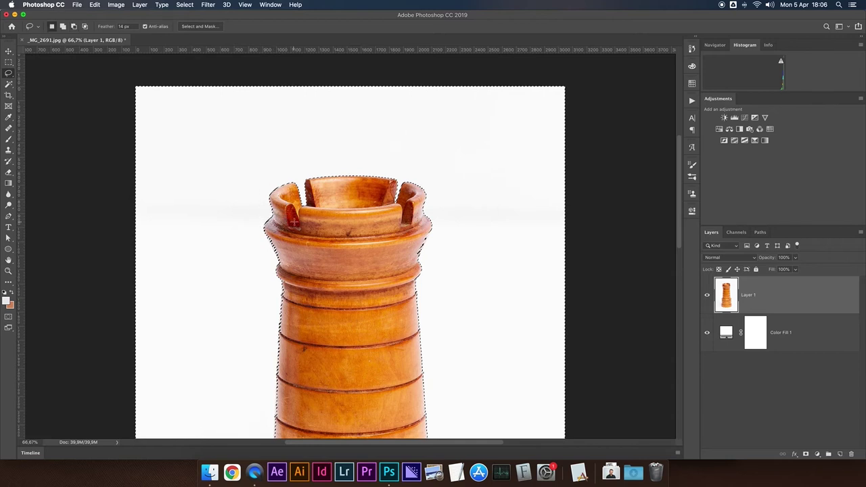
key("ctrl+minus")
key("ctrl+minus")
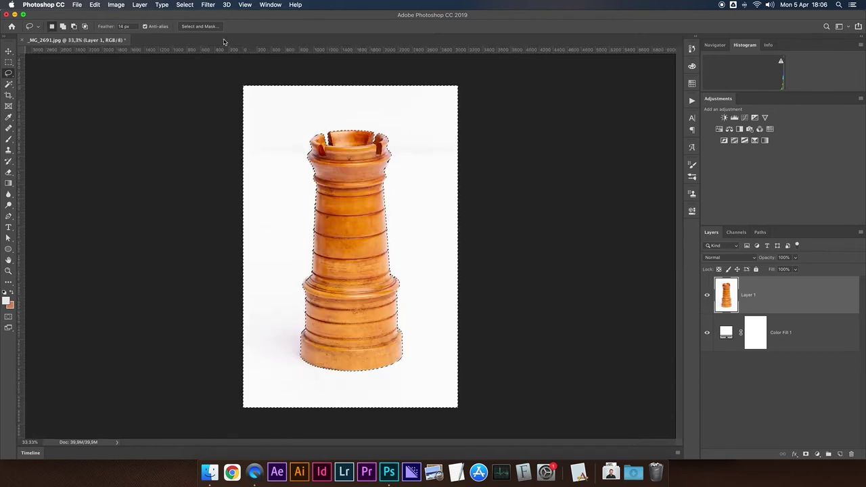
- Refine the selection edge: Radius 2 px, Smooth 19, Feather 41.9 px, Contrast 62%
left_click(200, 27)
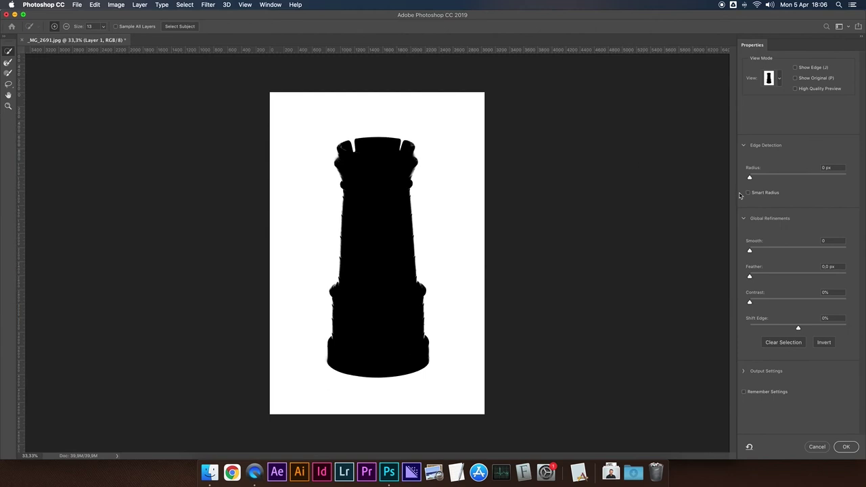
left_click_drag(749, 179, 762, 179)
mouse_move(749, 251)
left_mouse_down()
mouse_move(767, 251)
mouse_move(800, 277)
left_mouse_up()
left_click_drag(749, 302, 809, 303)
left_click(846, 447)
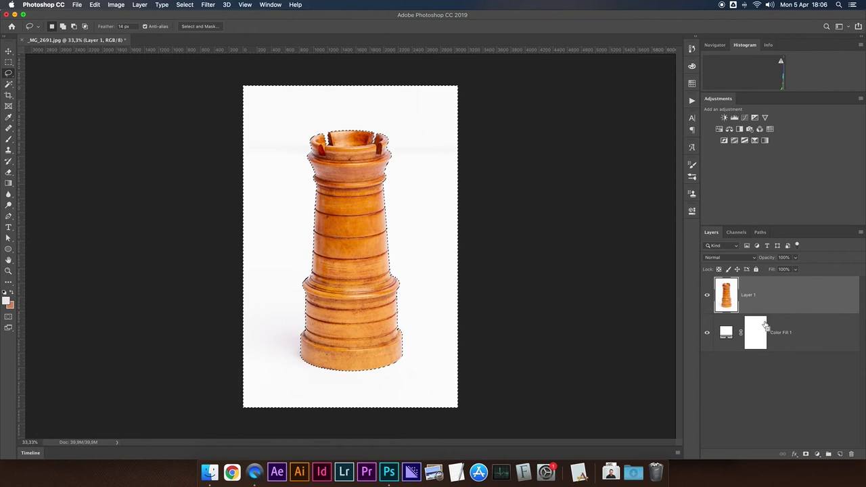
- Invert Layer 1's mask and set Color Fill 1 to deep red (R 155, G 15, B 15)
key("ctrl+i")
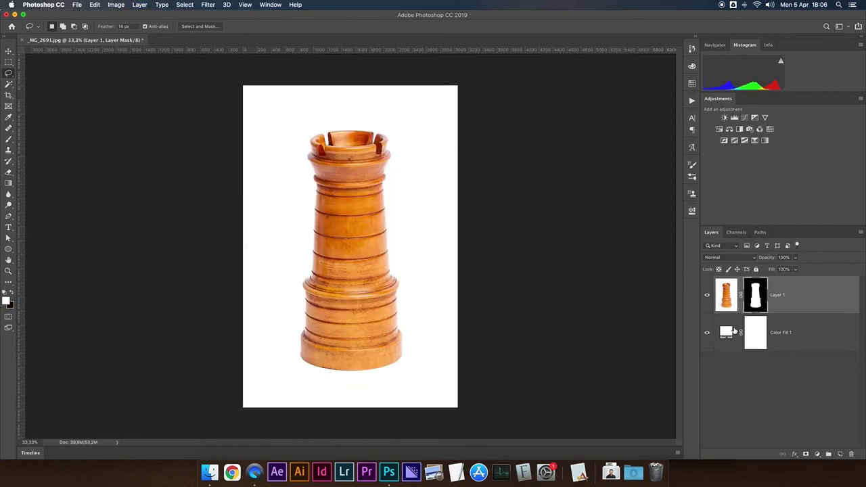
double_click(727, 332)
left_click_drag(588, 237, 594, 200)
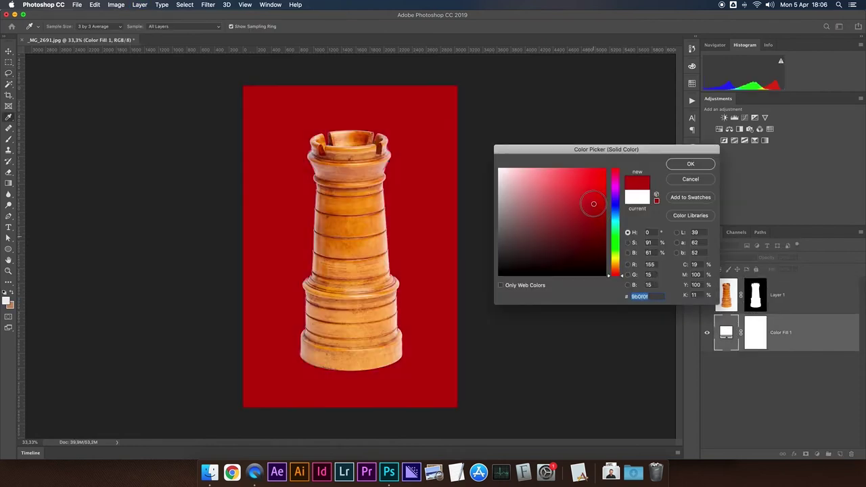
key("Return")
key("v")
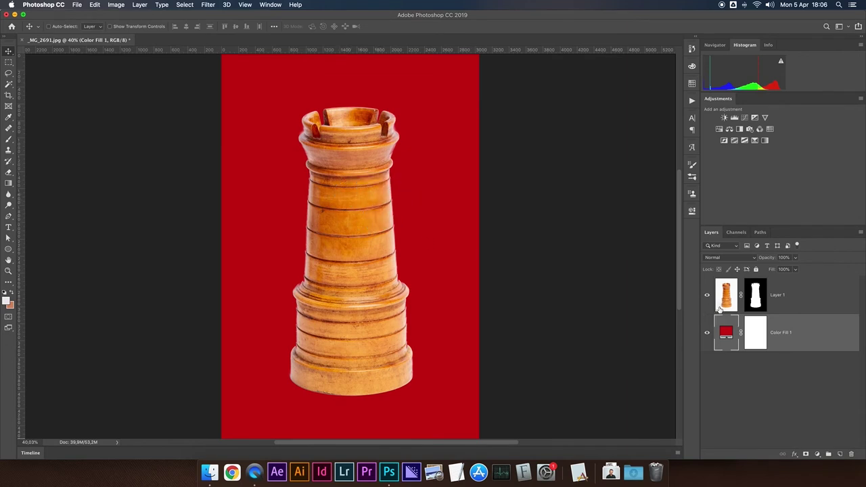
- Toggle Layer 1's mask off and on twice to compare the cut-out rook
left_click(724, 304)
left_click(755, 296, "shift")
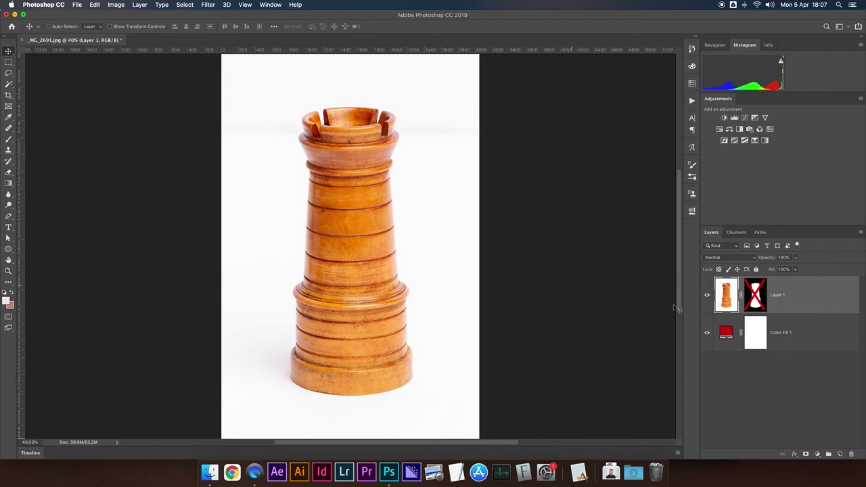
left_click(758, 295, "shift")
left_click(758, 303, "shift")
left_click(759, 303, "shift")
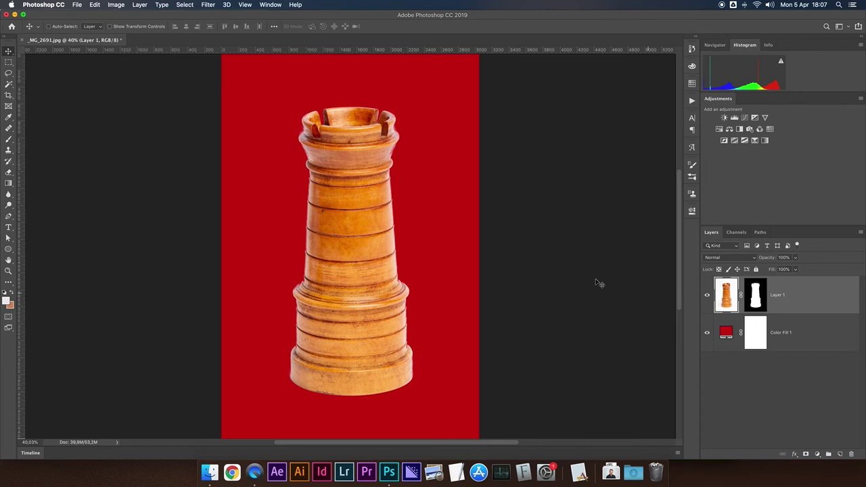
- Delete Layer 1's mask and start a Pen path on the rook's left edge at 200% zoom
right_click(749, 301)
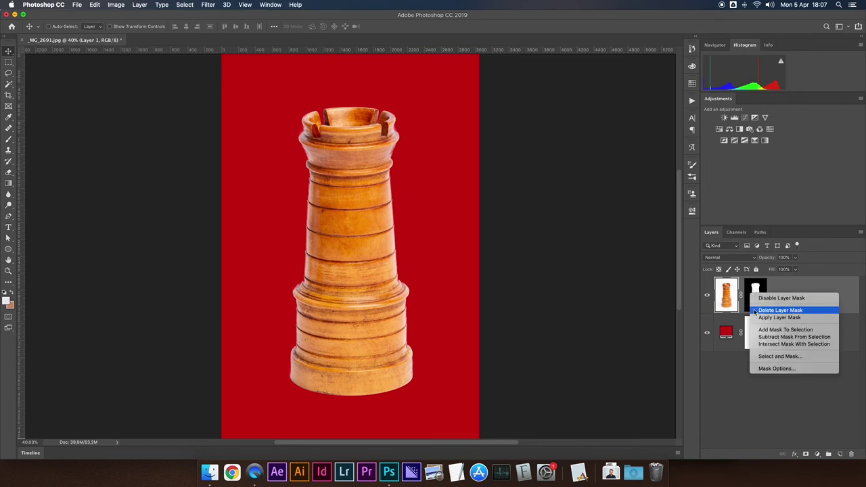
left_click(756, 310)
key("p")
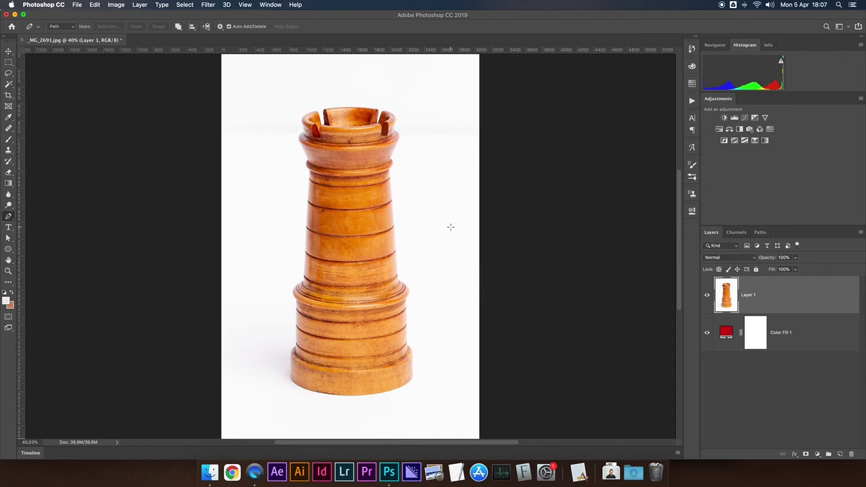
key("super+plus")
key("super+plus")
key("super+plus")
mouse_move(279, 221)
left_mouse_down()
mouse_move(336, 281)
mouse_move(387, 257)
left_mouse_up()
key("super+plus")
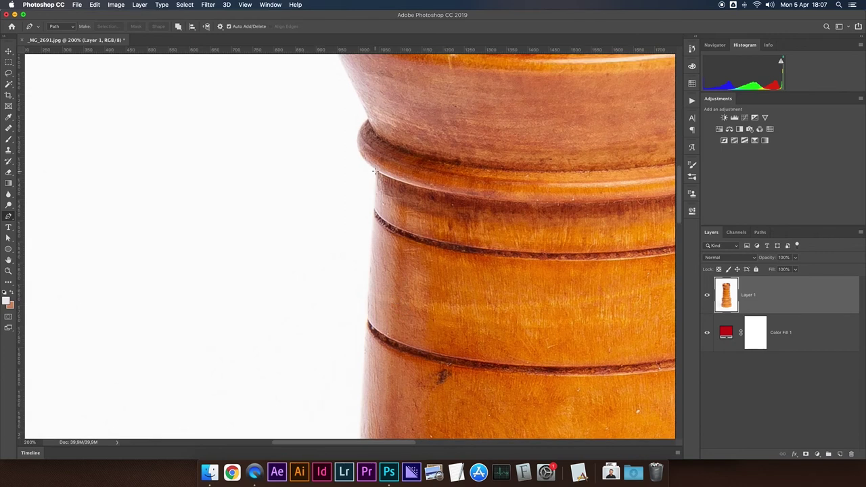
left_click(375, 170)
- Continue the pen path down the rook's left edge, curving around the column rings
scroll(366, 305, "down", 5)
scroll(359, 304, "down", 4)
scroll(356, 312, "down", 1)
left_click(344, 402)
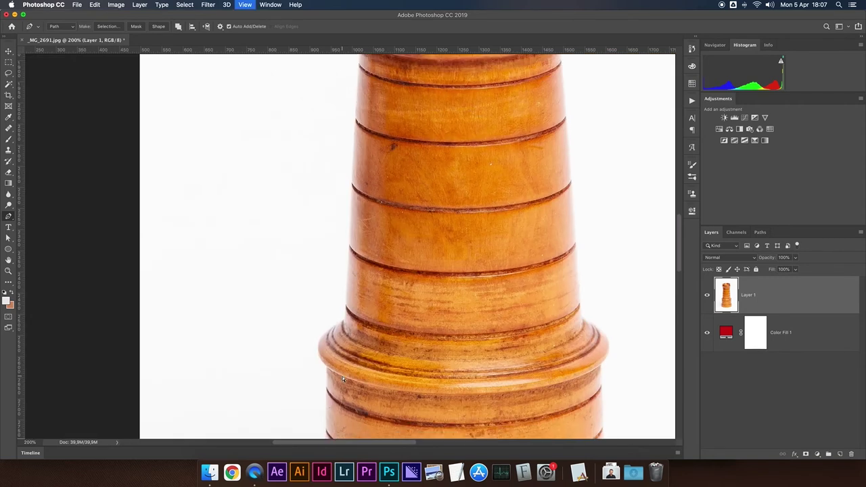
key("super+minus")
left_click(343, 322)
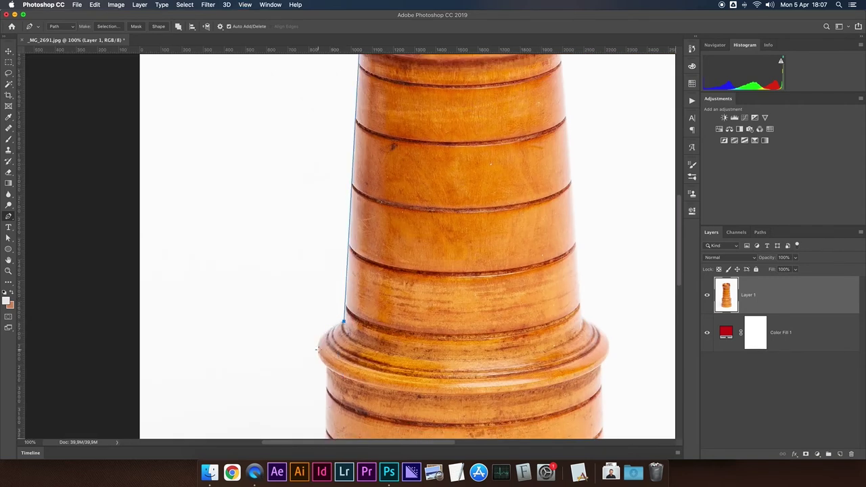
left_click_drag(318, 356, 333, 377)
left_click_drag(325, 391, 366, 213)
key("super+r")
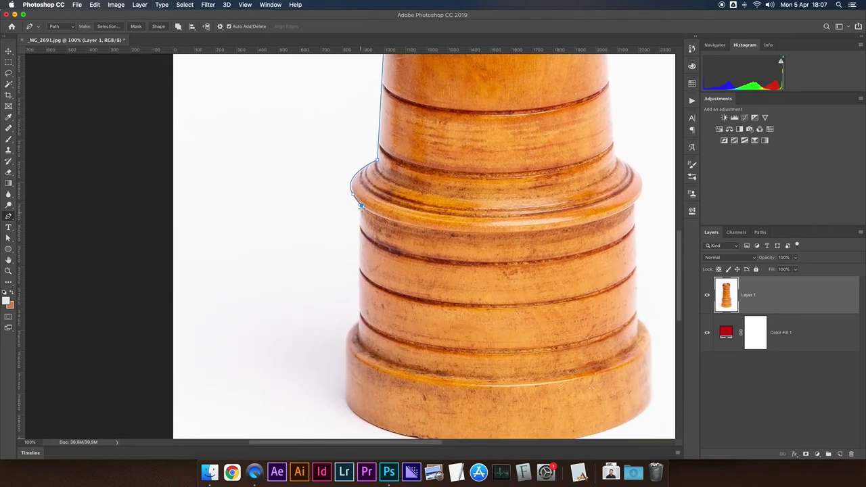
left_click(359, 323)
left_click_drag(346, 346, 345, 362)
- Curve the path along the base's bottom edge and up its right side
scroll(347, 386, "up", 1)
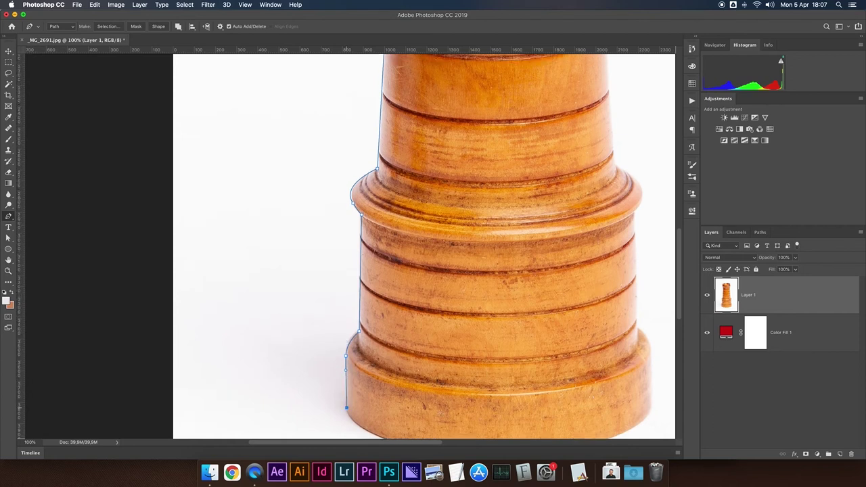
scroll(359, 324, "right", 5)
scroll(359, 325, "down", 3)
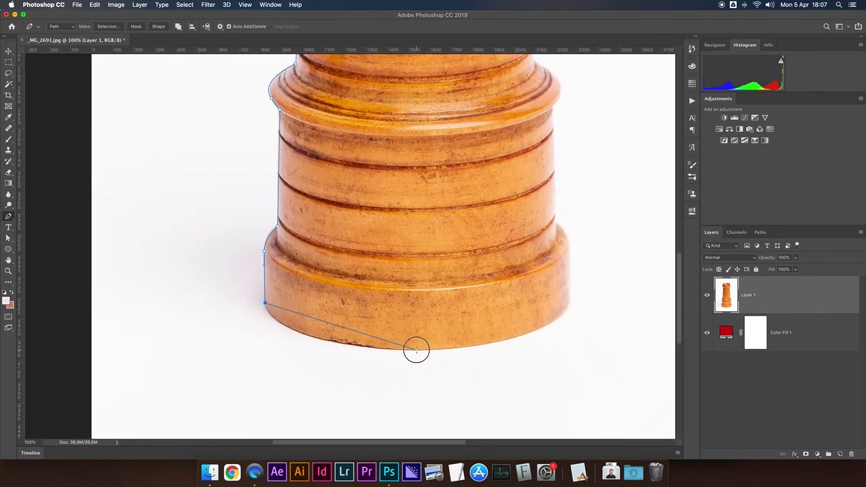
left_click_drag(416, 350, 565, 355)
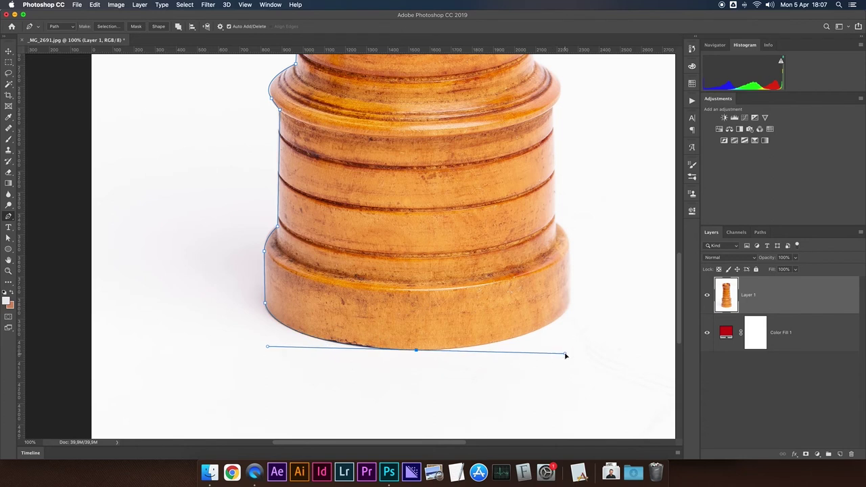
left_click(569, 304)
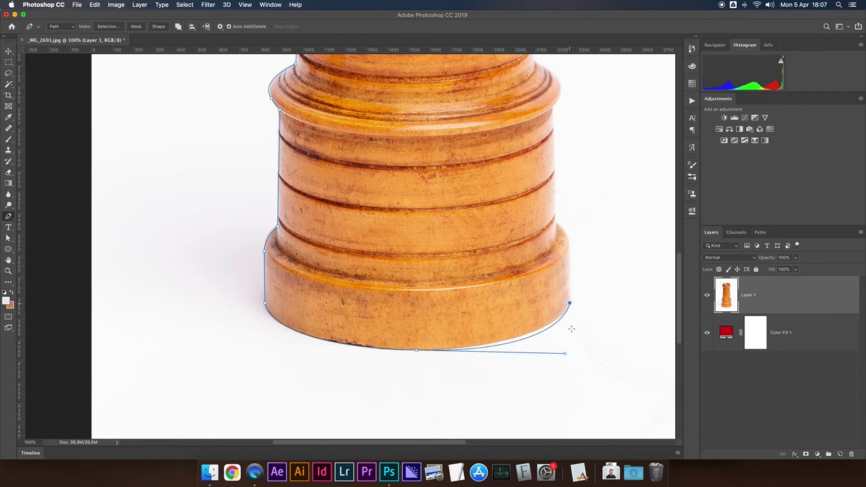
left_click_drag(565, 353, 554, 346)
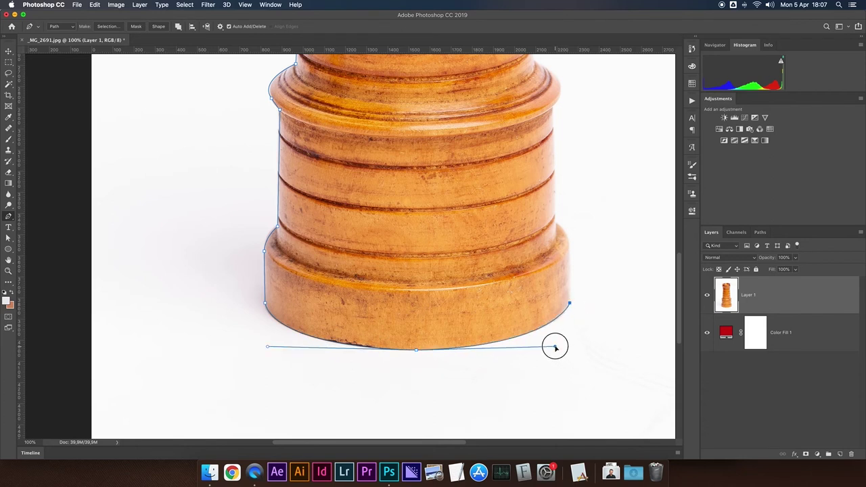
left_click(569, 246)
left_click_drag(555, 223, 544, 223)
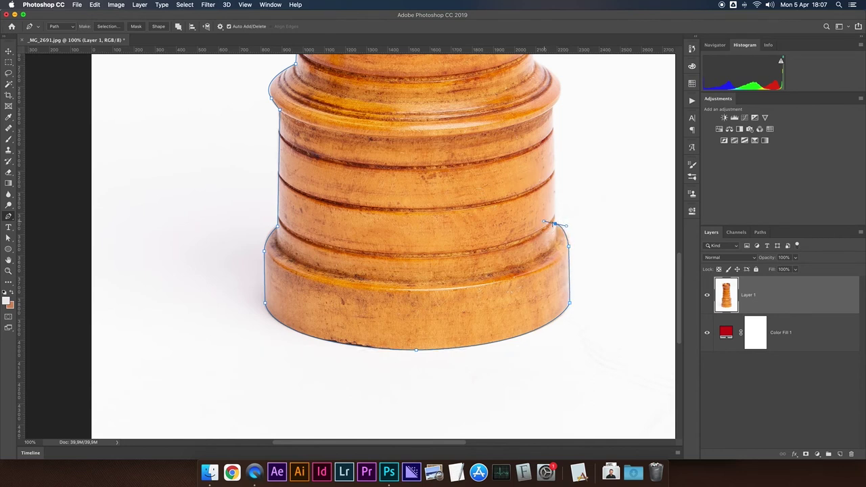
scroll(535, 230, "up", 5)
scroll(519, 234, "right", 2)
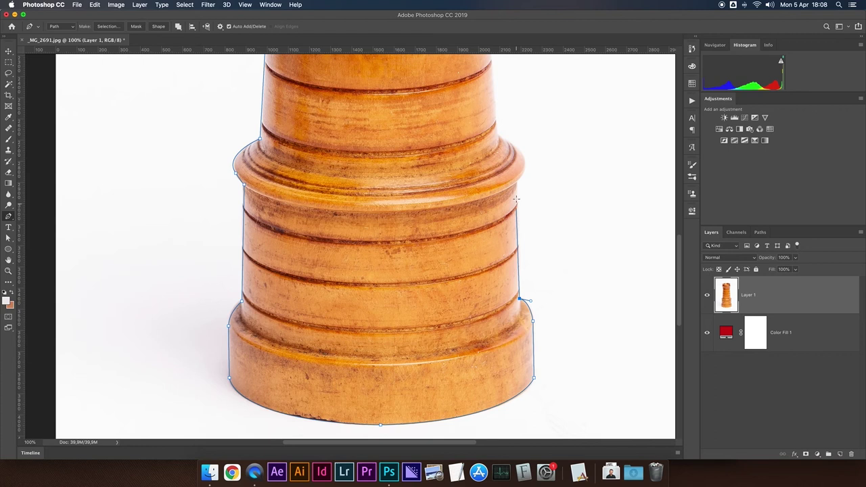
- Extend the path up the right side around the lower ring, tower and collar
left_click(516, 183)
scroll(518, 203, "up", 4)
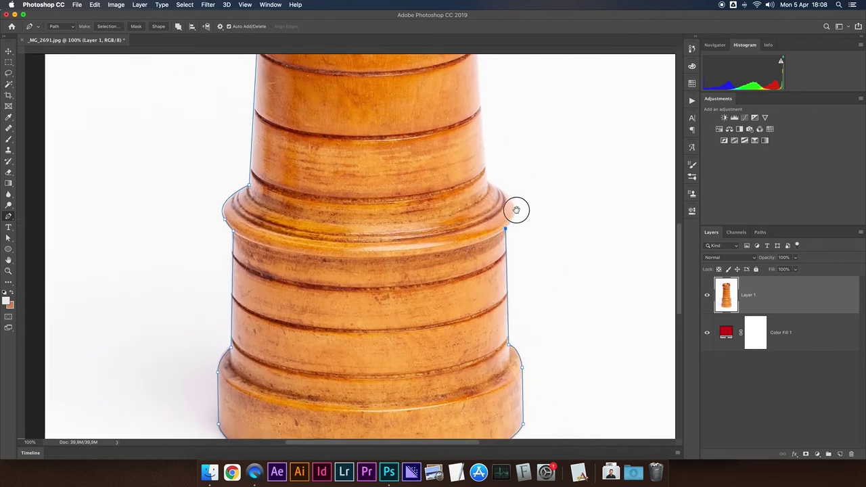
scroll(519, 203, "right", 1)
left_click_drag(500, 196, 473, 180)
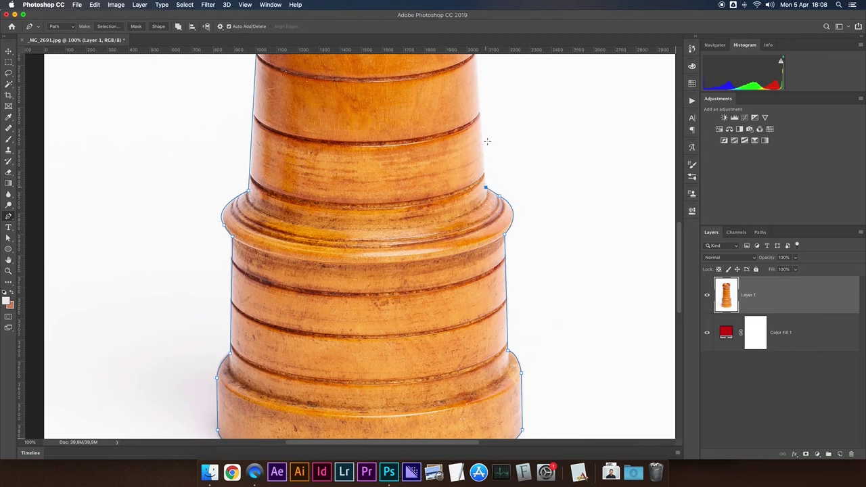
scroll(480, 224, "up", 12)
scroll(476, 316, "right", 1)
left_click(452, 103)
scroll(473, 189, "up", 9)
scroll(474, 189, "left", 1)
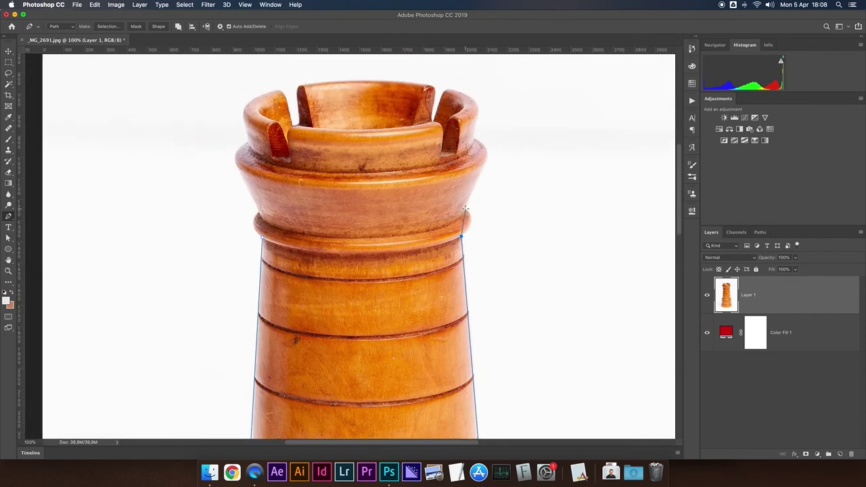
left_click_drag(466, 208, 449, 199)
- Trace the flared top's right side, right notch and back merlon with sharp corners
left_click_drag(474, 139, 455, 133)
mouse_move(479, 109)
left_mouse_down()
mouse_move(446, 86)
mouse_move(417, 98)
left_mouse_up()
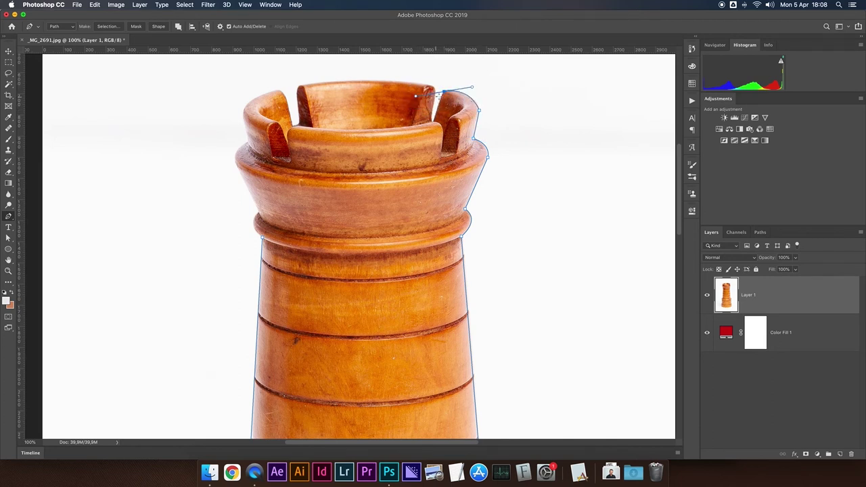
left_click(443, 90, "alt")
left_click_drag(436, 103, 439, 88)
left_click_drag(301, 84, 300, 83)
left_click_drag(300, 84, 221, 98)
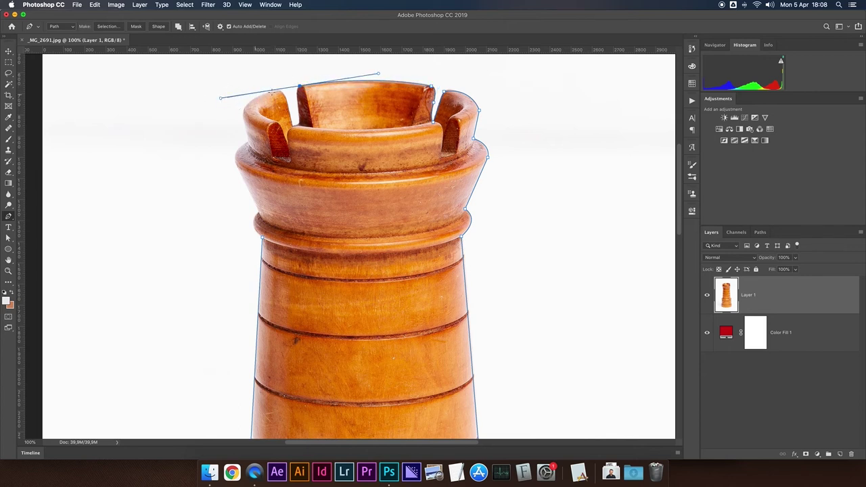
left_click(300, 85, "alt")
- Curve the path over the left merlon and down the rook's left side past the collar
left_click(293, 126)
left_click_drag(273, 90, 264, 96)
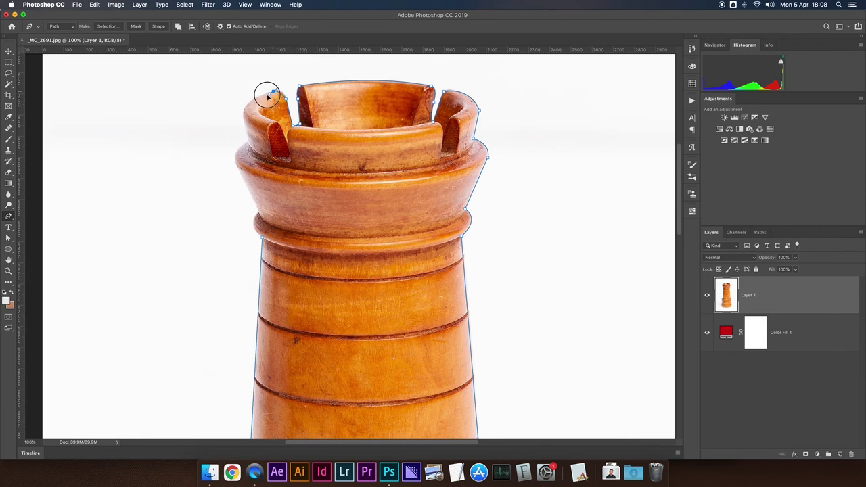
left_click_drag(243, 113, 244, 129)
left_click_drag(235, 158, 240, 170)
left_click_drag(262, 239, 283, 253)
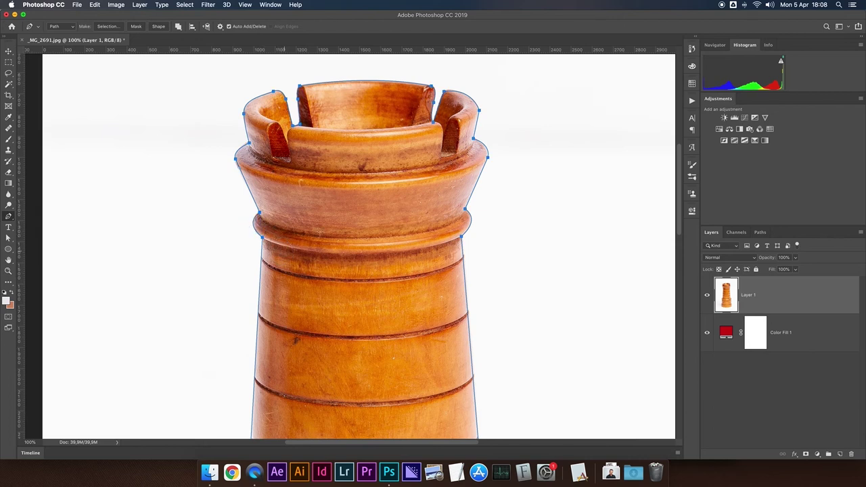
key("super+0")
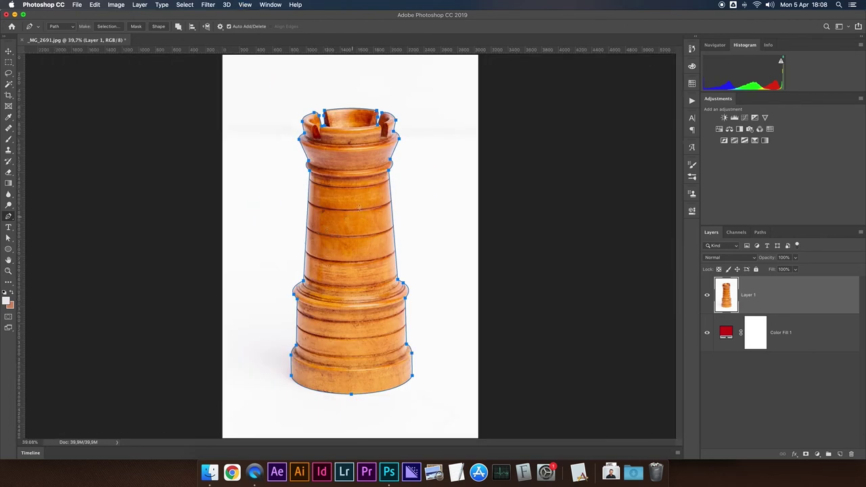
- Convert the rook path to a selection and mask Layer 1 with it
right_click(361, 198)
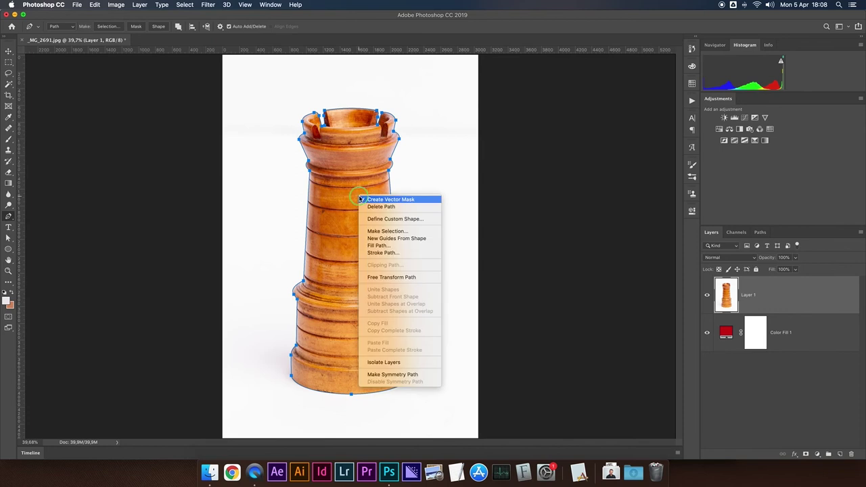
left_click(390, 231)
key("Return")
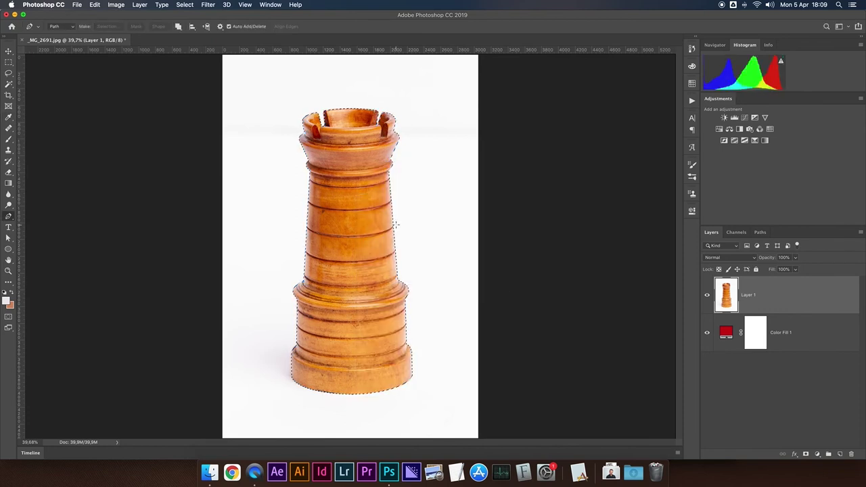
key("ctrl+m")
- Zoom to 200% and pan around the rook to inspect the mask edges
key("ctrl+plus")
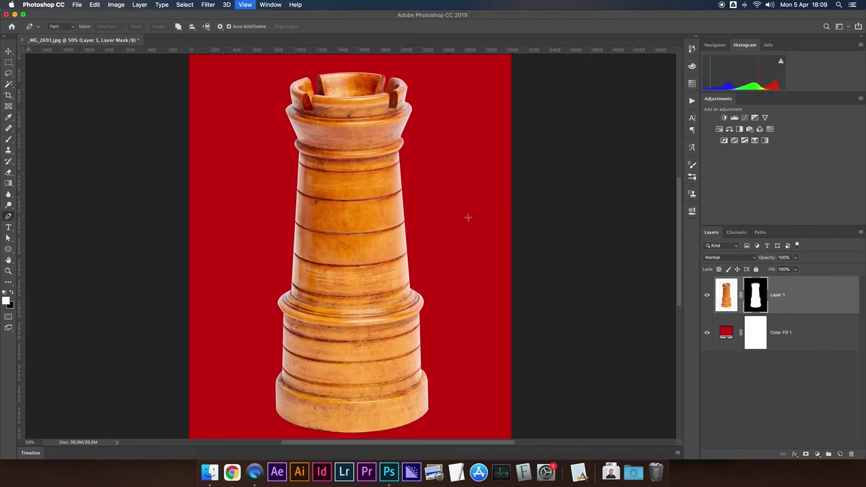
key("ctrl+plus")
key("ctrl+plus")
key("ctrl+plus")
scroll(463, 215, "up", 5)
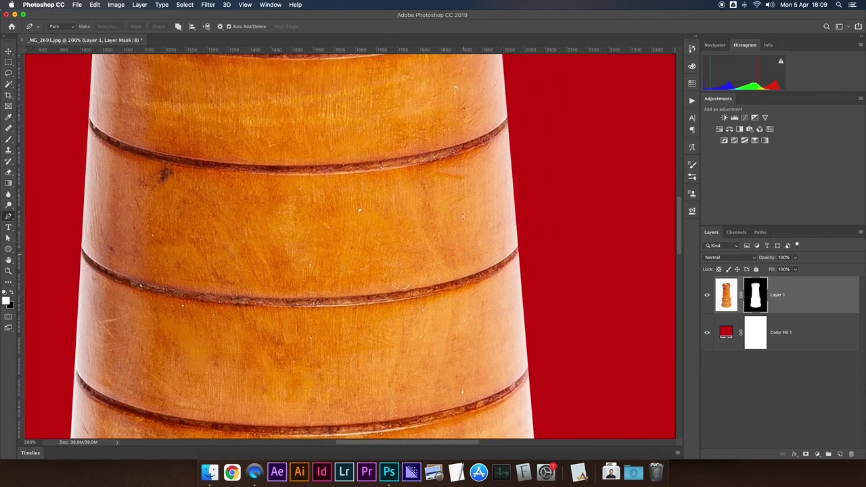
scroll(487, 203, "up", 5)
scroll(507, 199, "up", 5)
scroll(504, 149, "up", 5)
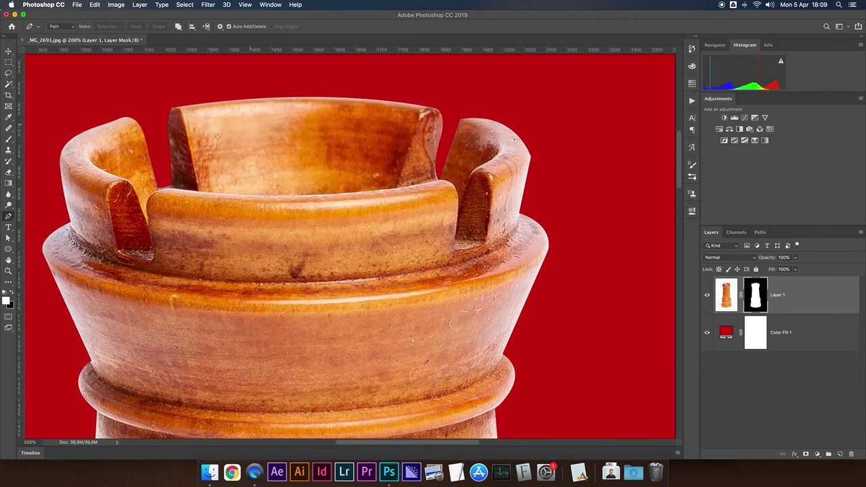
scroll(200, 201, "down", 5)
scroll(332, 97, "down", 5)
scroll(350, 336, "down", 5)
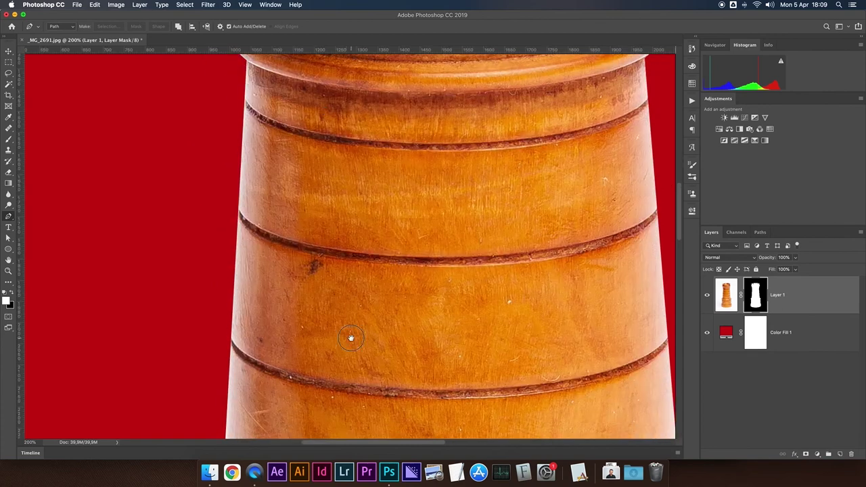
scroll(349, 359, "down", 5)
scroll(304, 194, "down", 5)
scroll(251, 264, "down", 2)
scroll(373, 294, "left", 3)
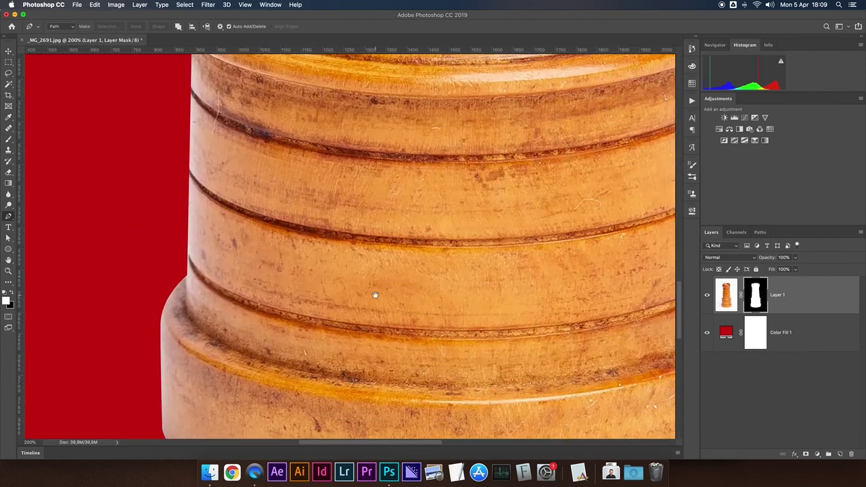
scroll(271, 225, "right", 3)
scroll(352, 254, "down", 1)
scroll(406, 270, "right", 1)
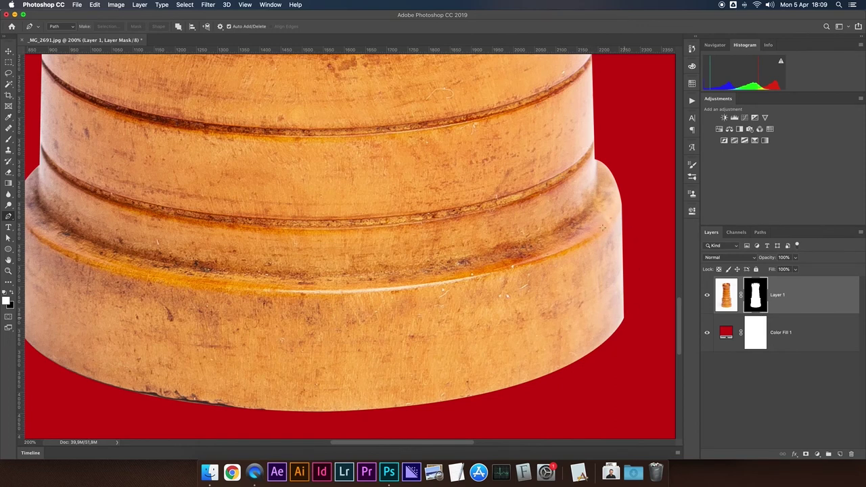
- Set the rook layer mask's feather to 1 px, then fit the image on screen
double_click(753, 292)
left_click(663, 285)
type("5")
key("Return")
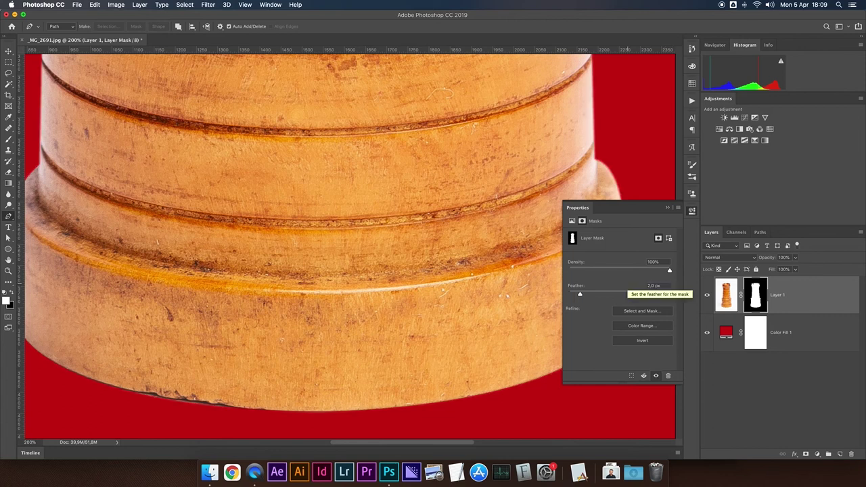
left_click(659, 287)
type("1")
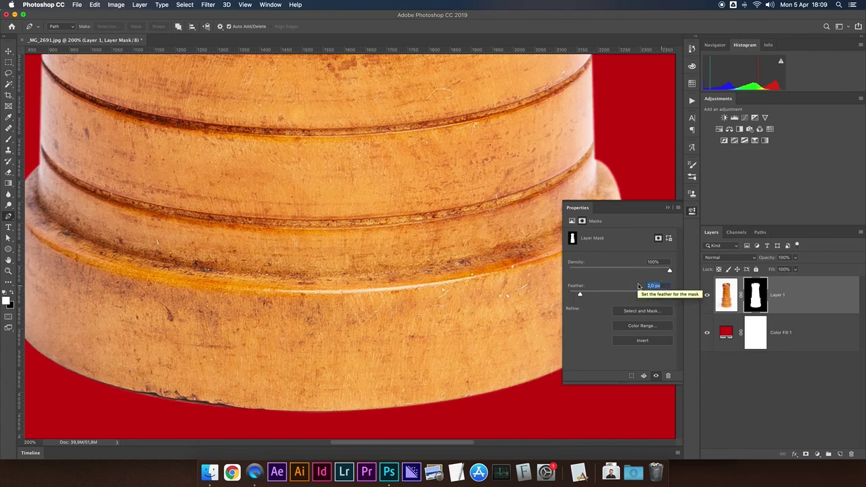
left_click(668, 208)
key("super+0")
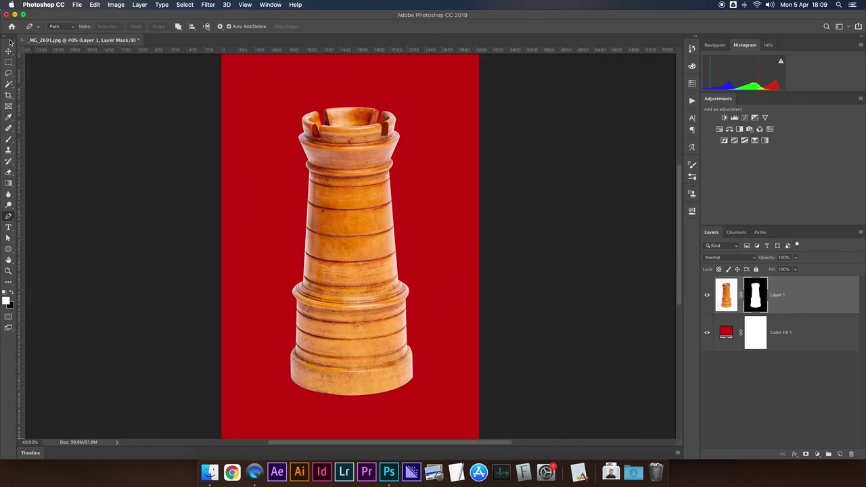
- Reposition the rook and preview white and dark fills, keeping the background deep red
left_click(9, 51)
mouse_move(332, 207)
left_mouse_down()
mouse_move(340, 238)
mouse_move(325, 211)
left_mouse_up()
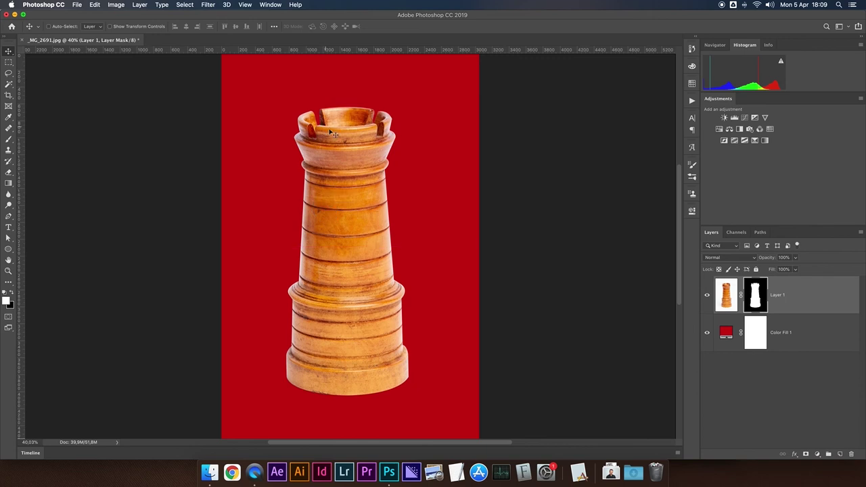
mouse_move(362, 254)
left_mouse_down()
mouse_move(372, 205)
mouse_move(377, 237)
mouse_move(361, 234)
left_mouse_up()
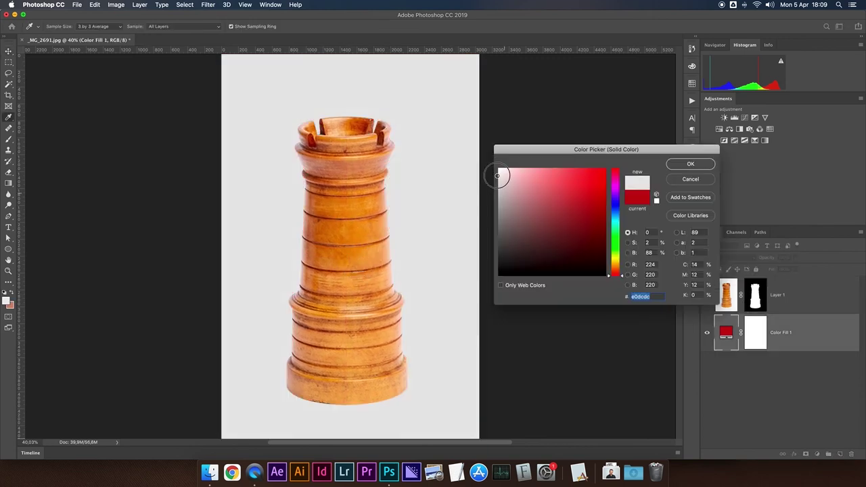
mouse_move(498, 176)
left_mouse_down()
mouse_move(572, 259)
mouse_move(562, 275)
mouse_move(554, 252)
mouse_move(483, 247)
mouse_move(480, 228)
mouse_move(507, 190)
mouse_move(588, 200)
mouse_move(540, 266)
mouse_move(521, 261)
left_mouse_up()
left_click(698, 181)
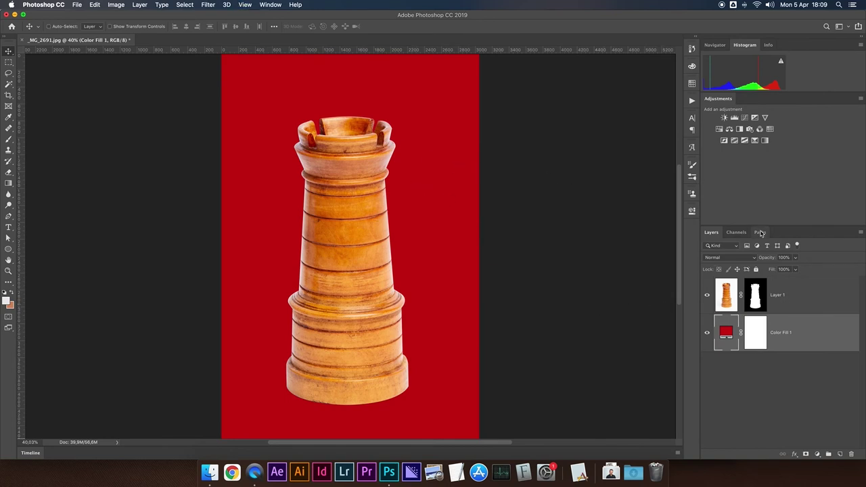
- Load the rook's Work Path from the Paths panel as a selection, then return to Layers
left_click(760, 232)
left_click(716, 261)
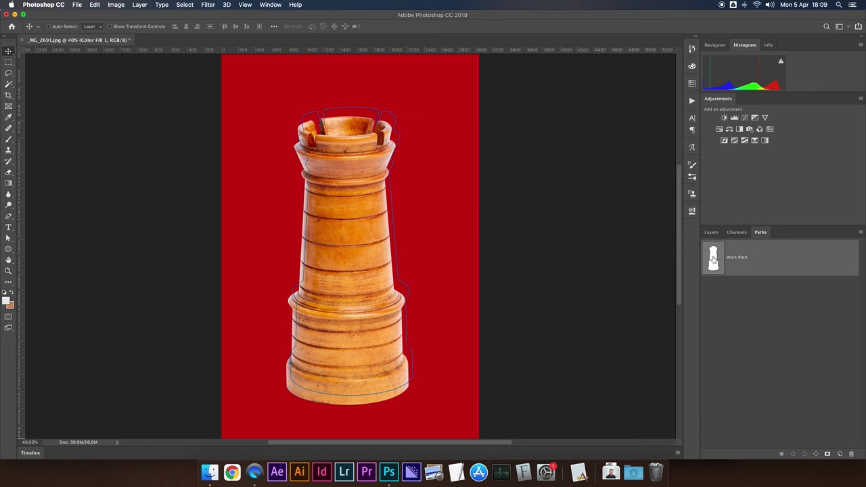
left_click(715, 259, "super")
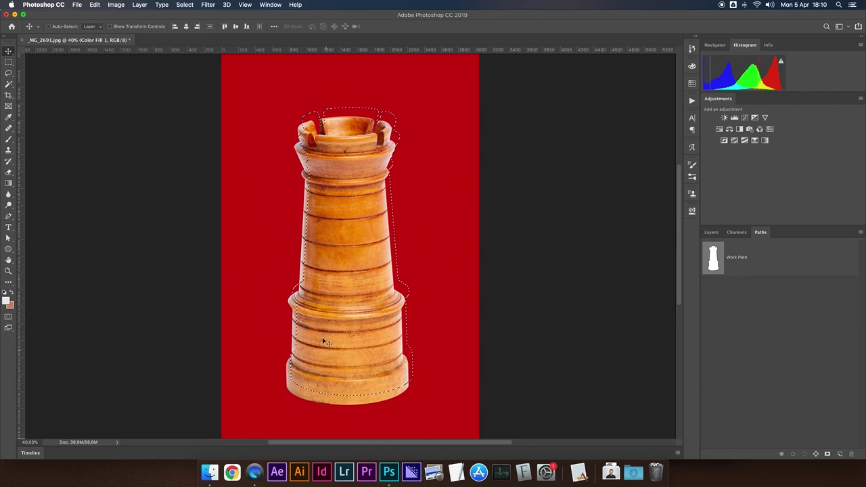
left_click(712, 233)
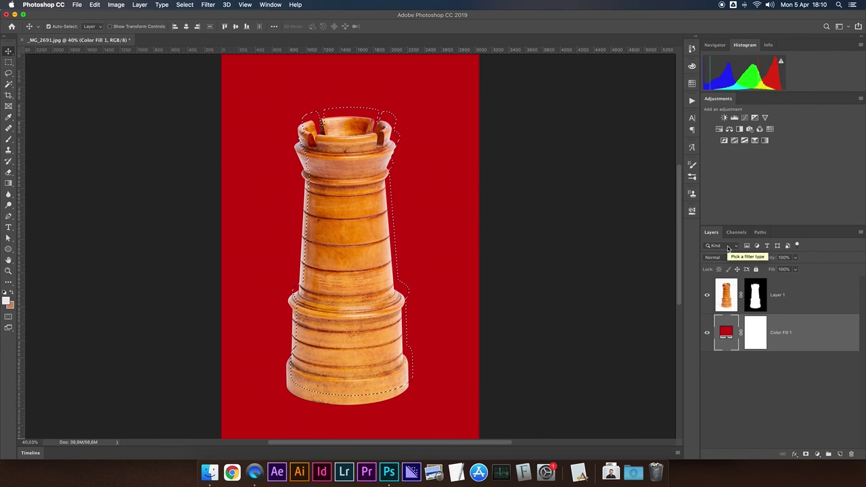
- Deselect with Cmd+D so the masked rook sits unselected over the red fill
key("super+d")
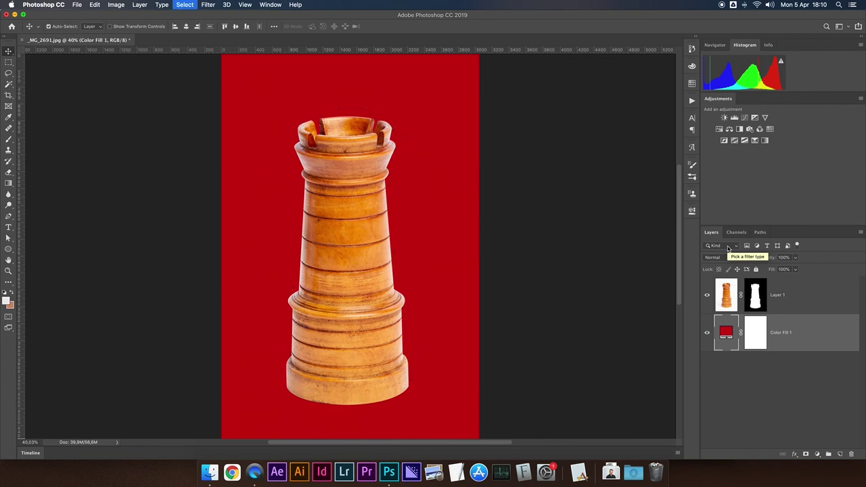